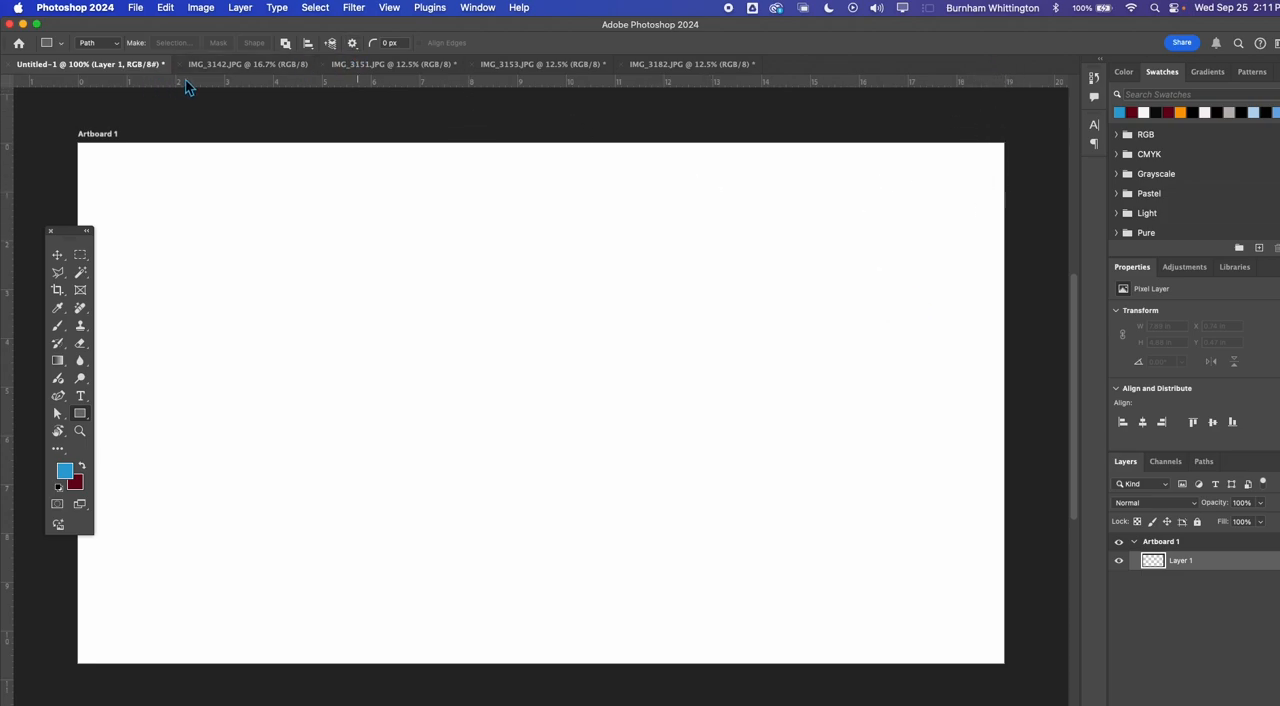
# Try resampling the blank Untitled-1 document to a resolution of 300 pixels/inch, and undo the change
pyautogui.click(203, 9)
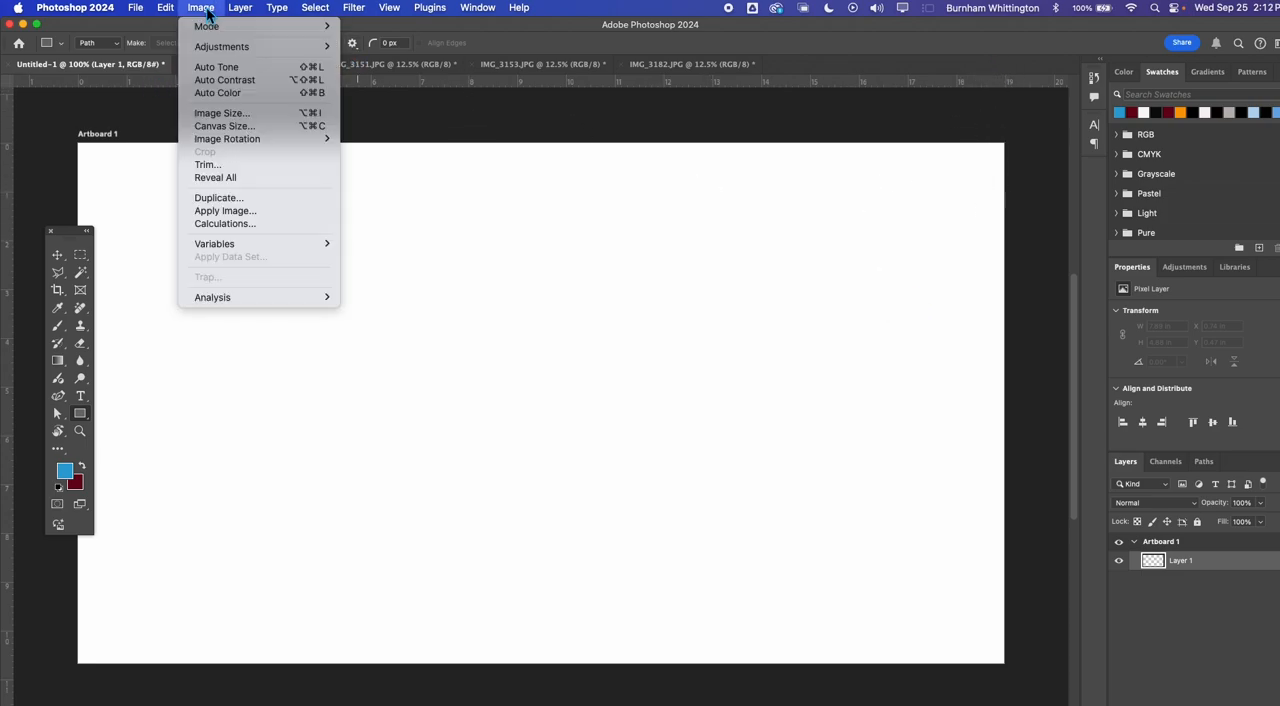
pyautogui.click(254, 112)
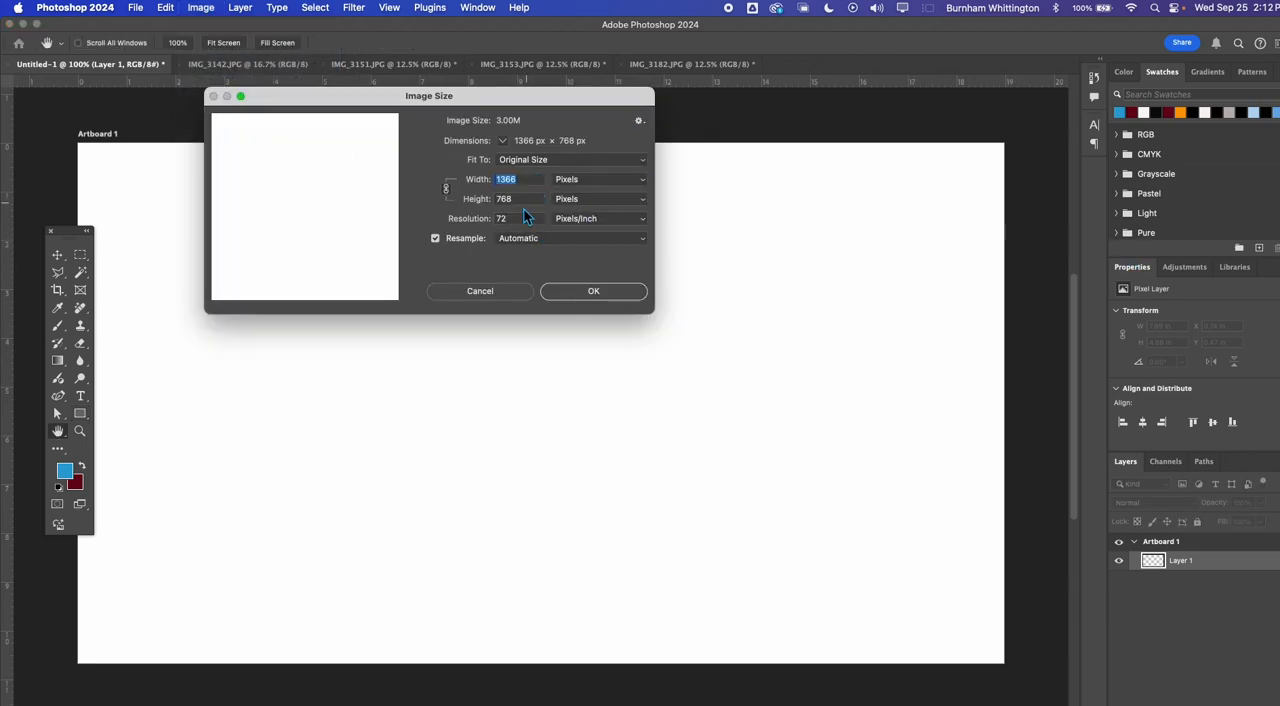
pyautogui.click(519, 217)
pyautogui.write('300')
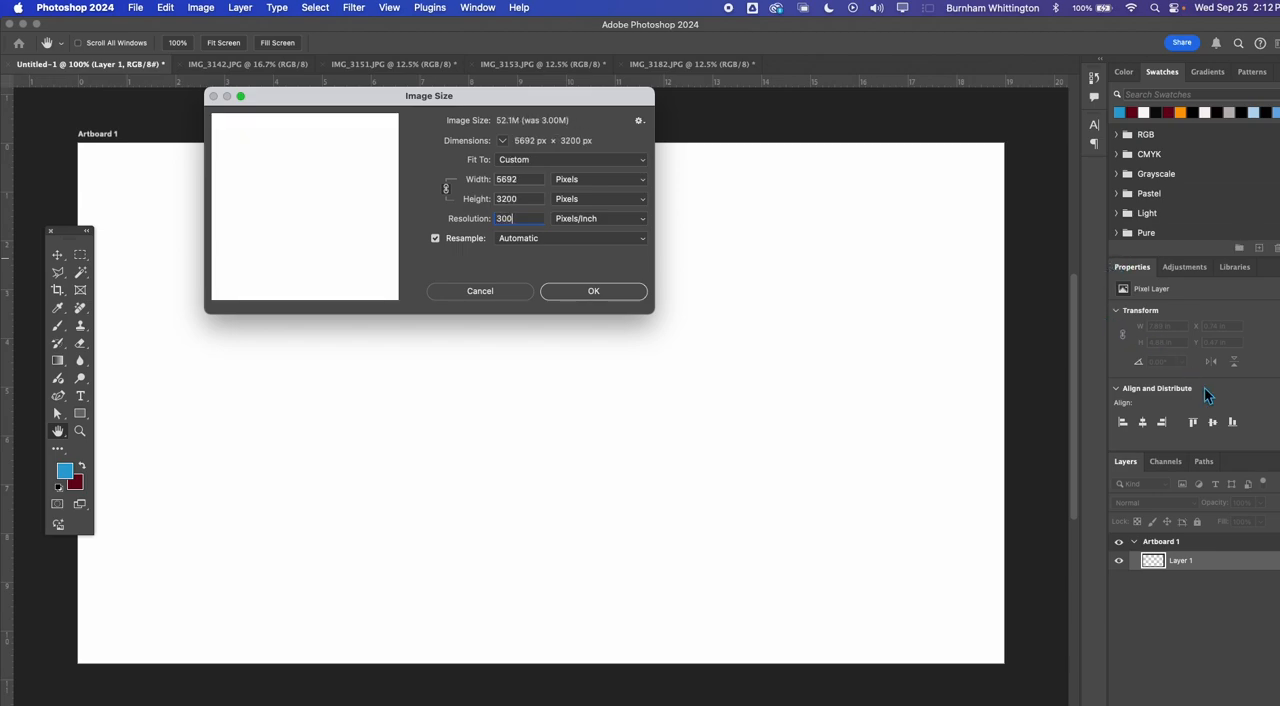
pyautogui.click(596, 291)
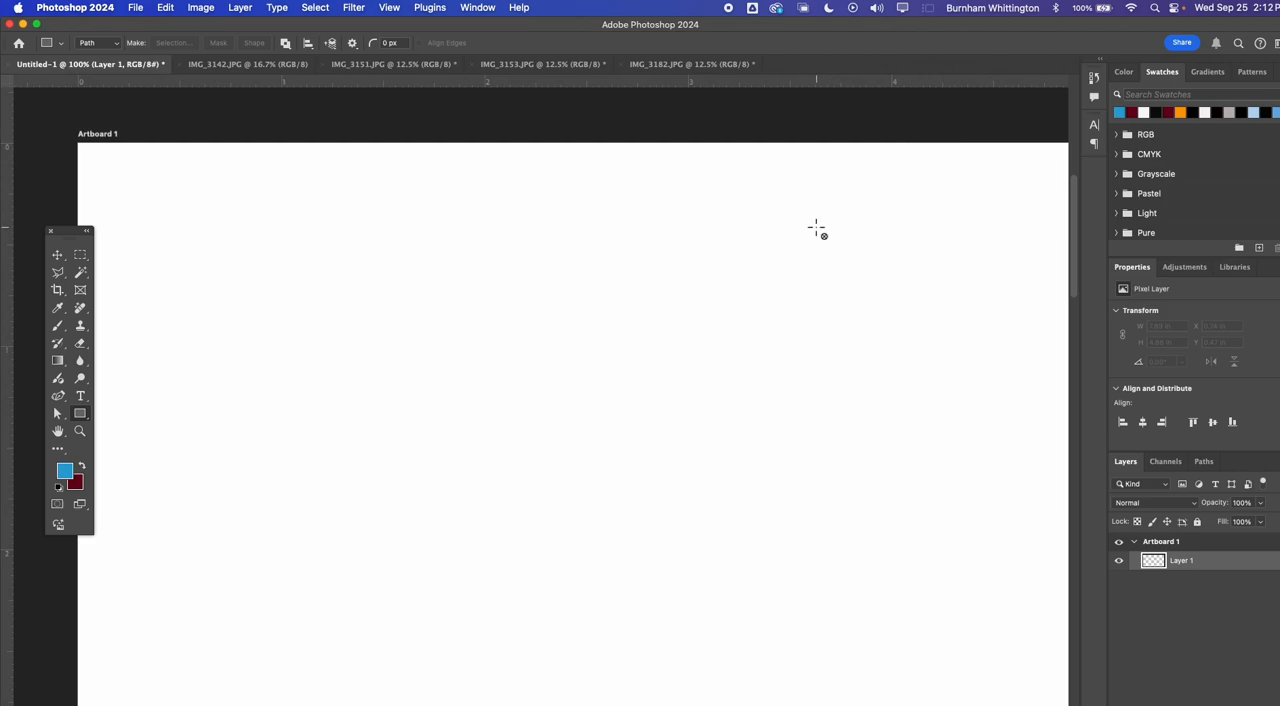
pyautogui.press('super+0')
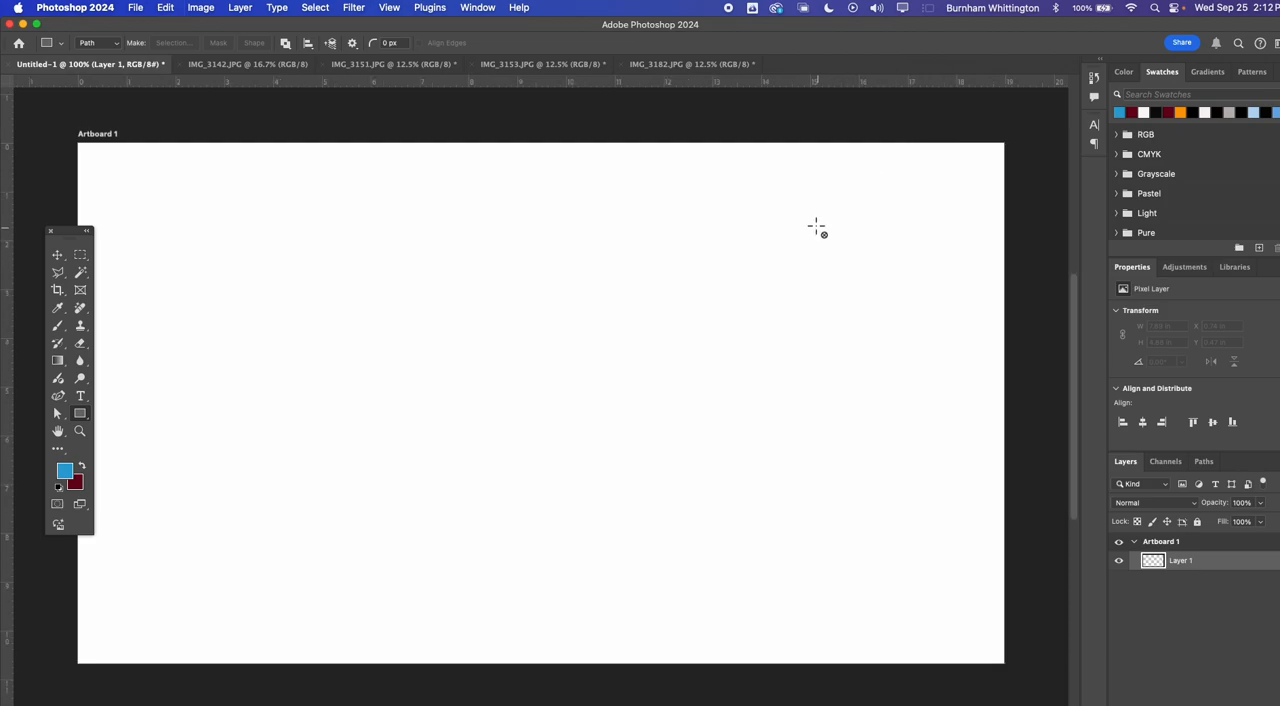
# Try resampling the surfboard photo IMG_3142.JPG to a resolution of 300 pixels/inch, and undo the change
pyautogui.click(201, 64)
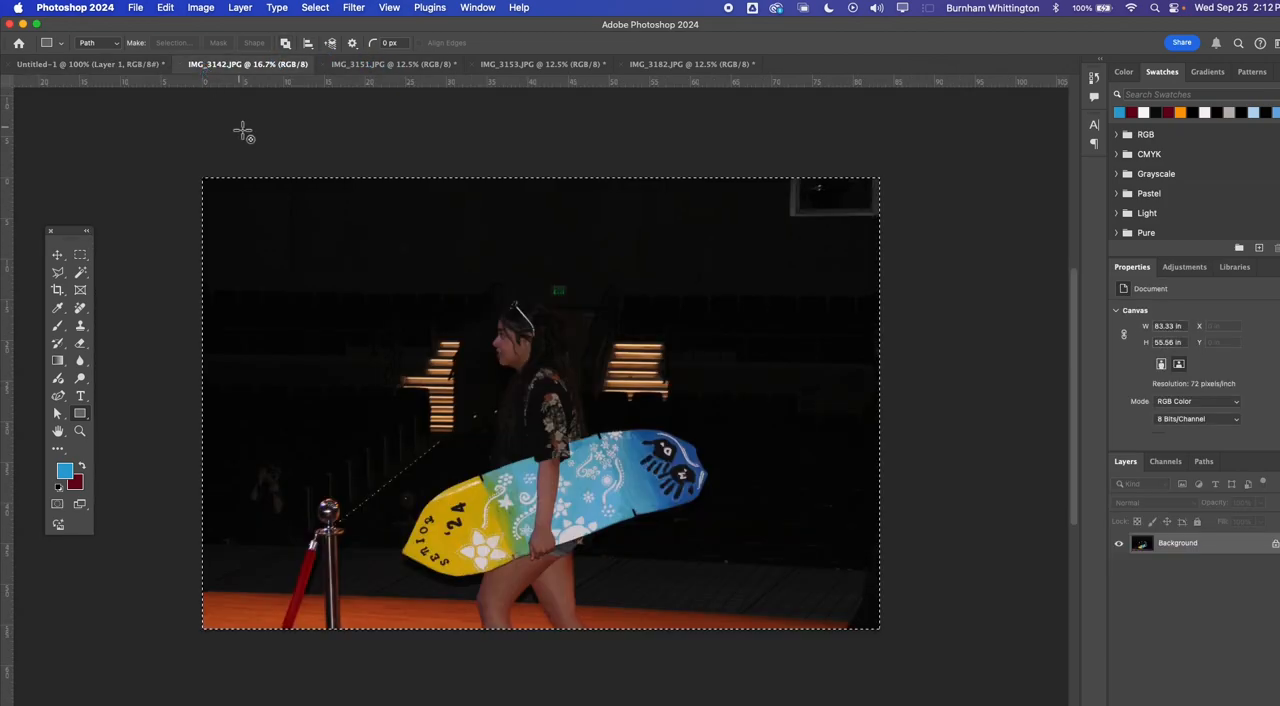
pyautogui.click(202, 10)
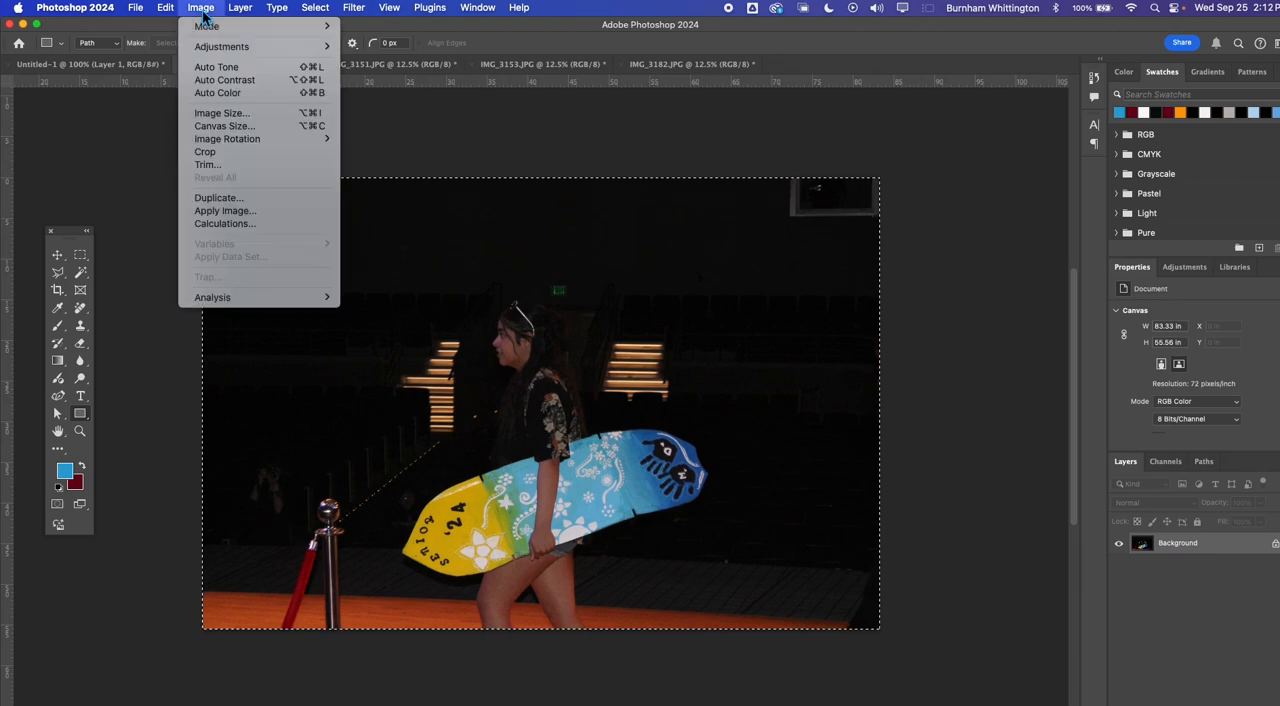
pyautogui.click(231, 113)
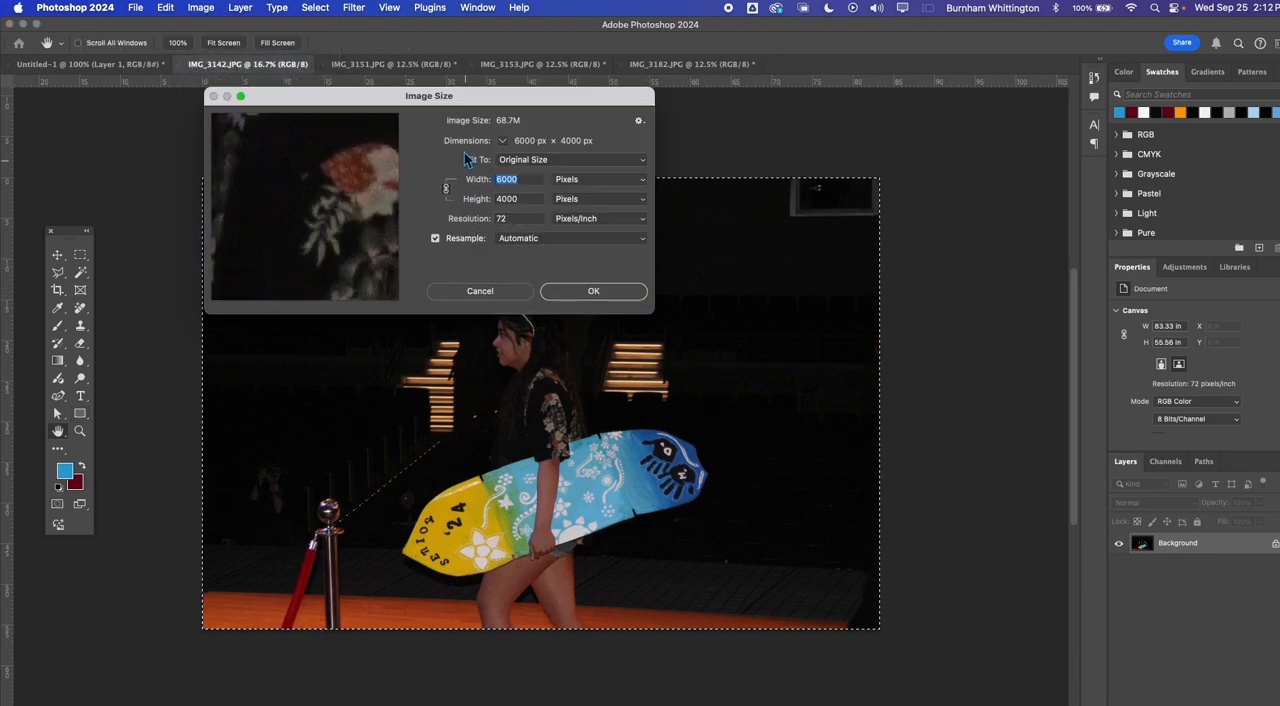
pyautogui.doubleClick(510, 219)
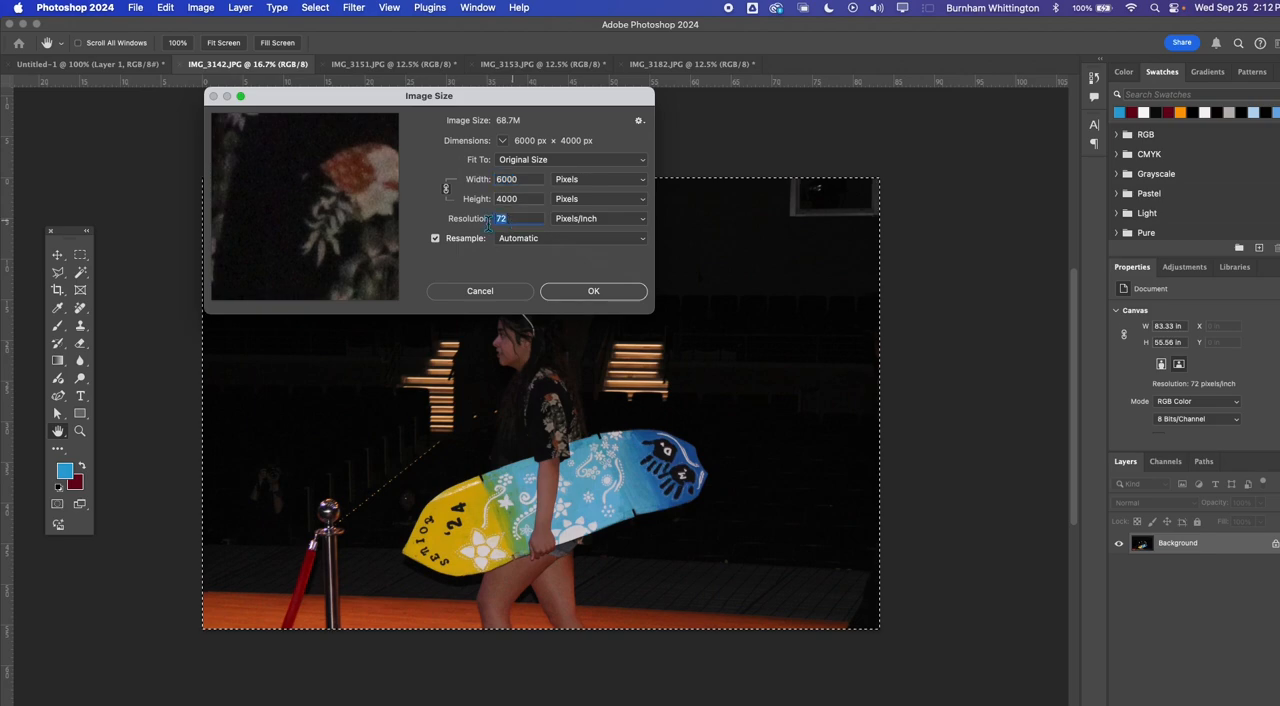
pyautogui.write('300')
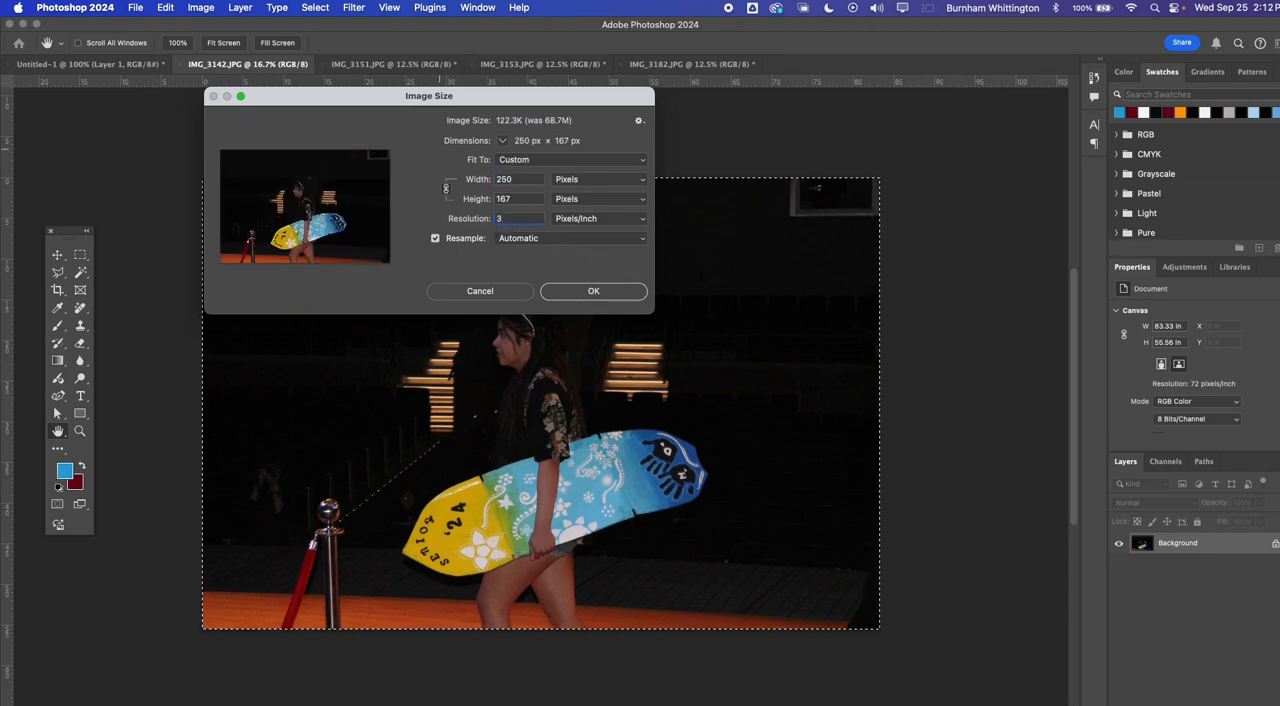
pyautogui.click(596, 292)
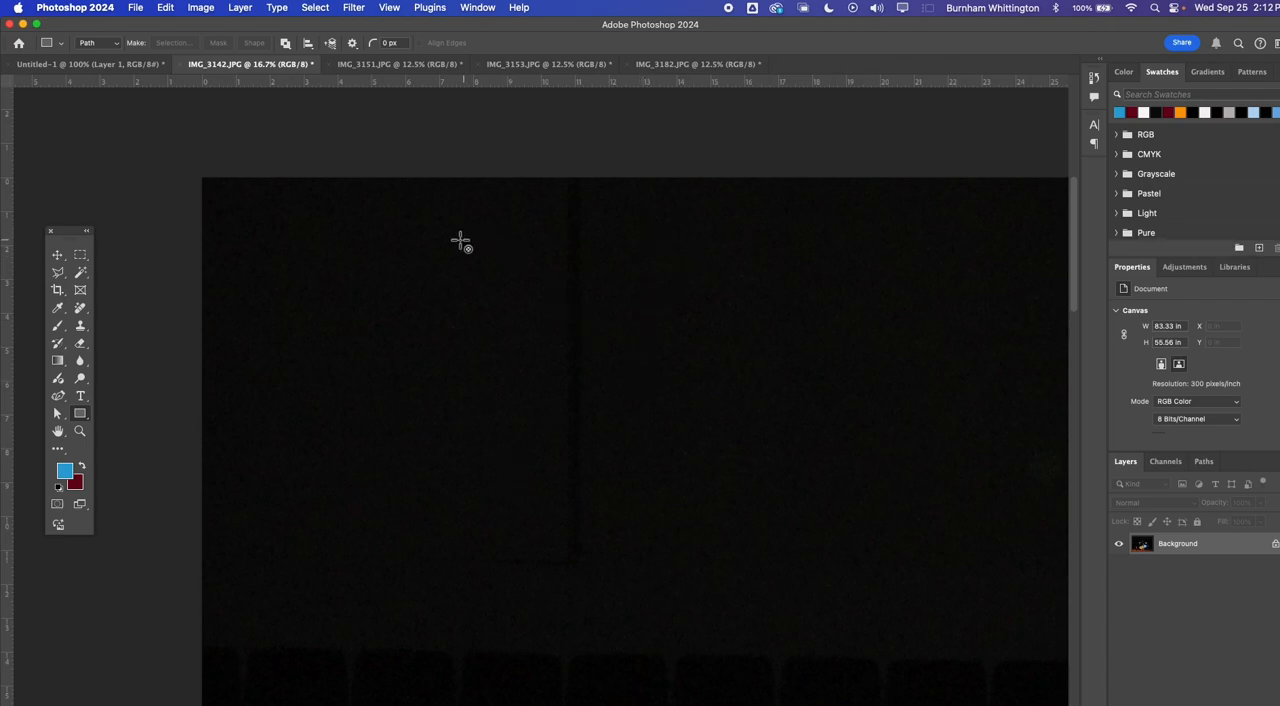
pyautogui.press('super+z')
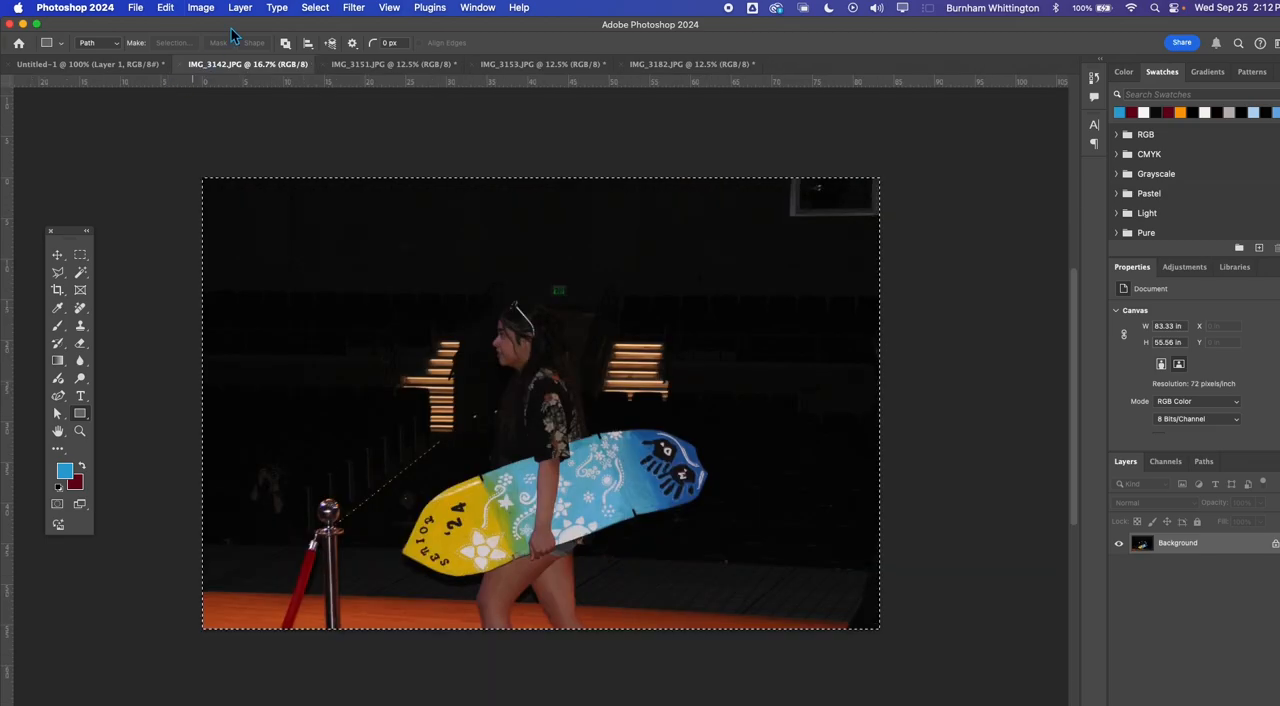
# Resize the IMG_3142.JPG image to a width of 500 pixels with its proportions linked
pyautogui.click(203, 8)
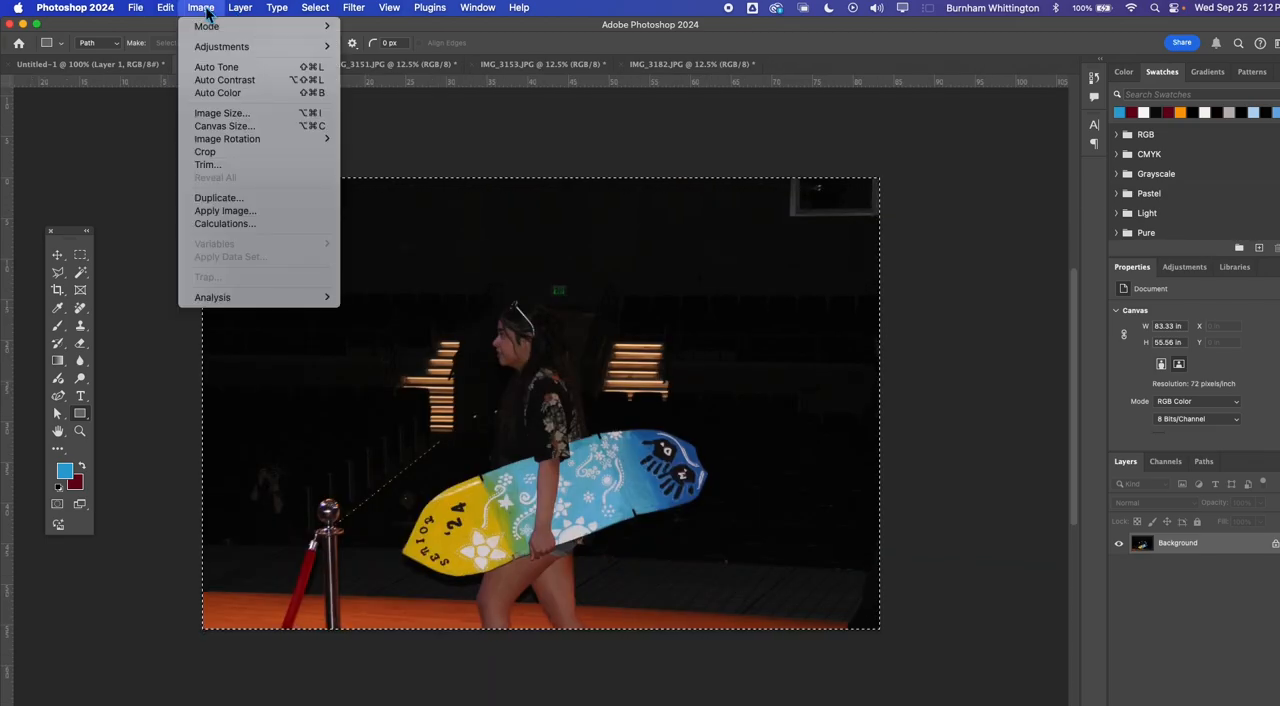
pyautogui.click(234, 118)
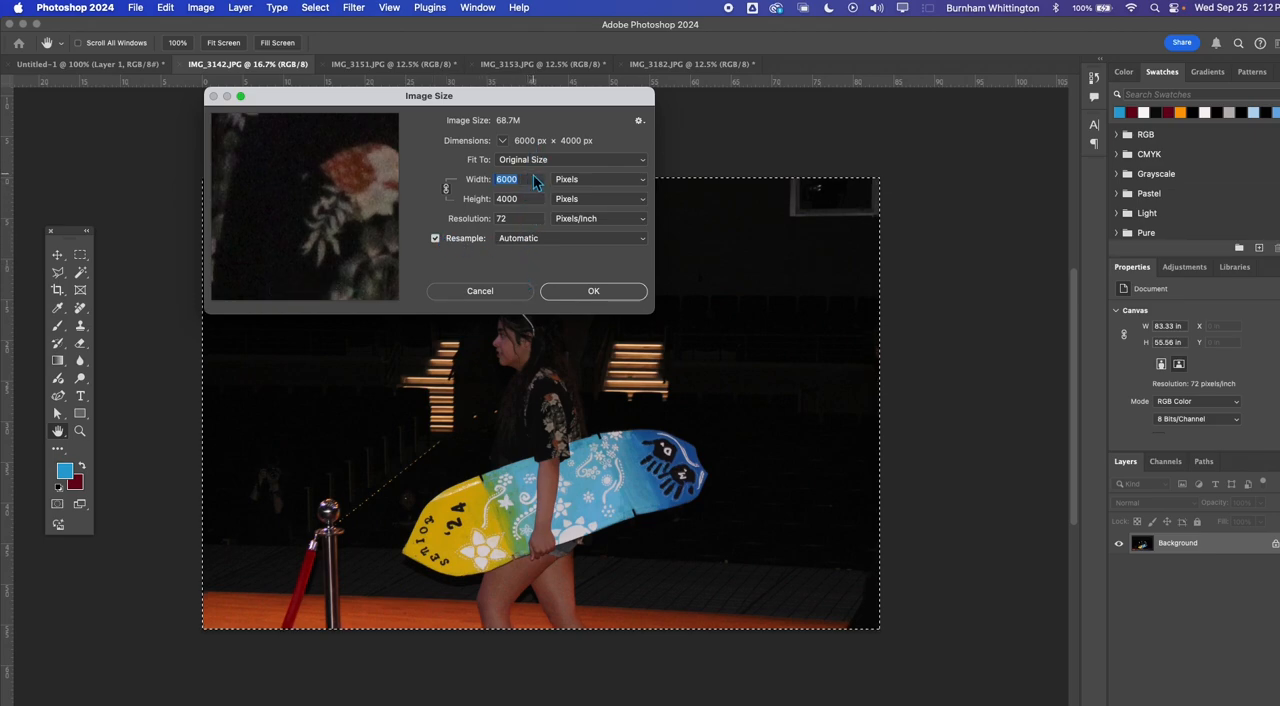
pyautogui.press('BackSpace')
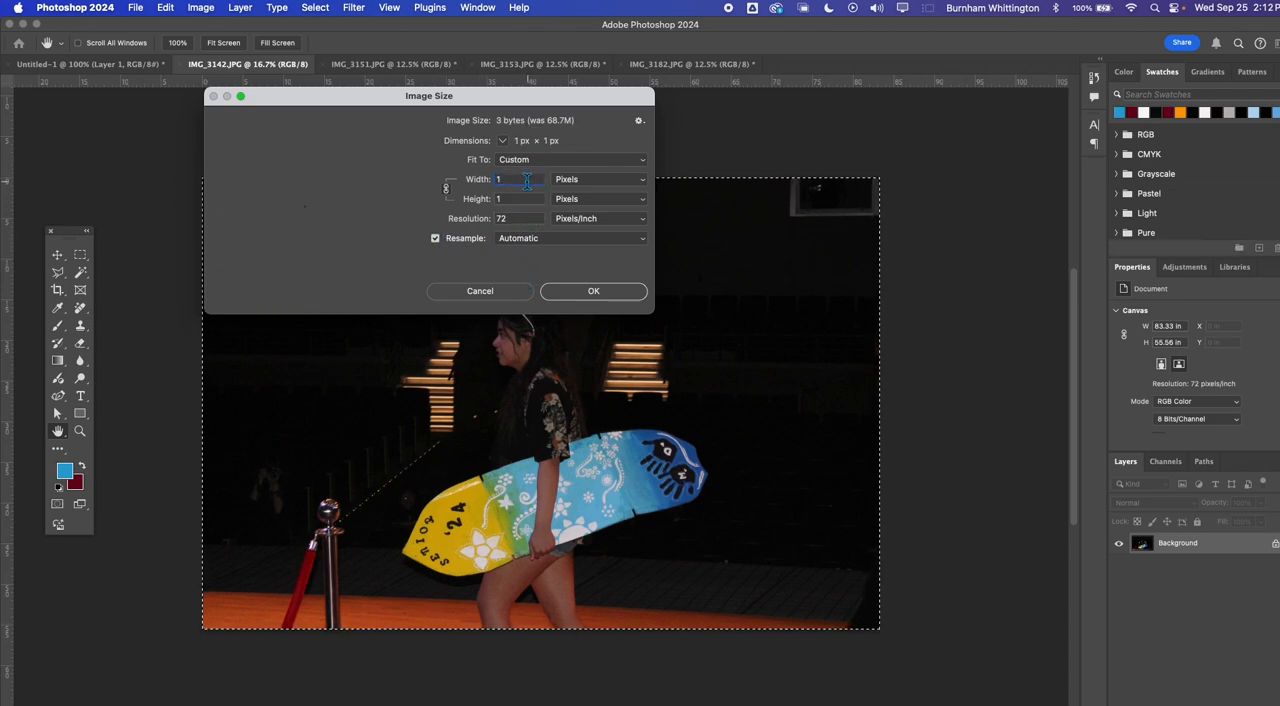
pyautogui.write('500')
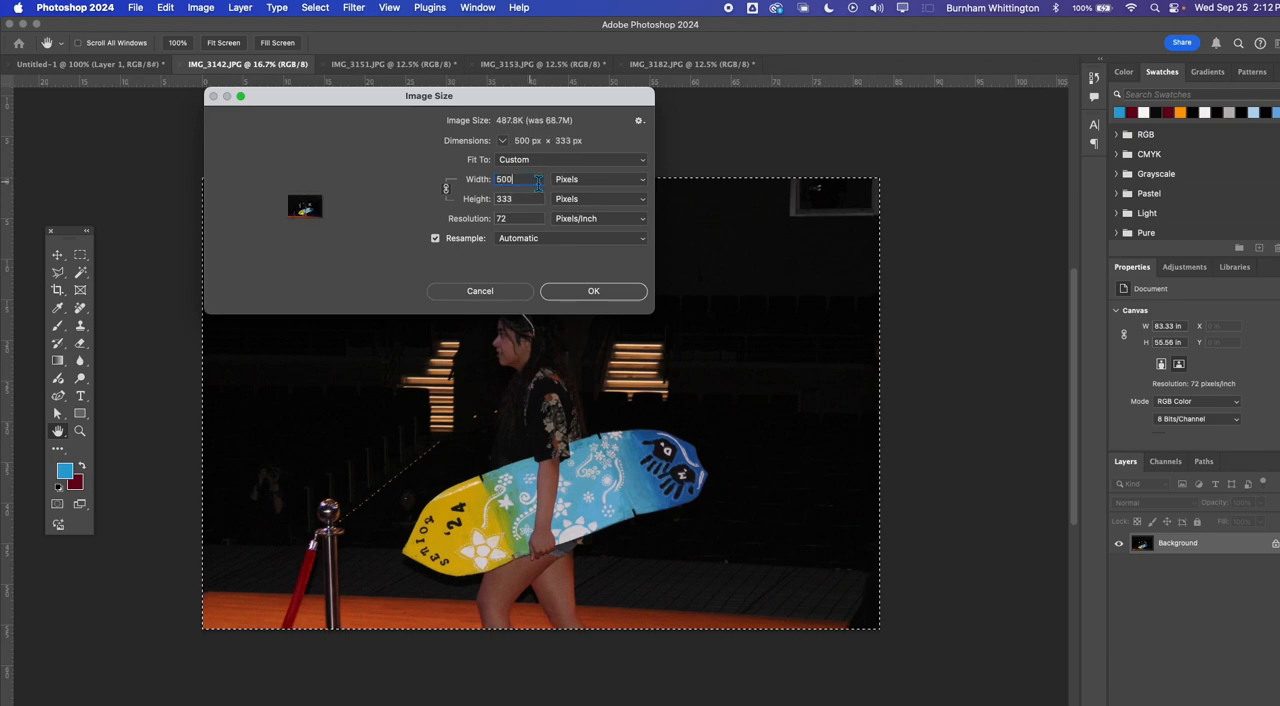
pyautogui.click(594, 291)
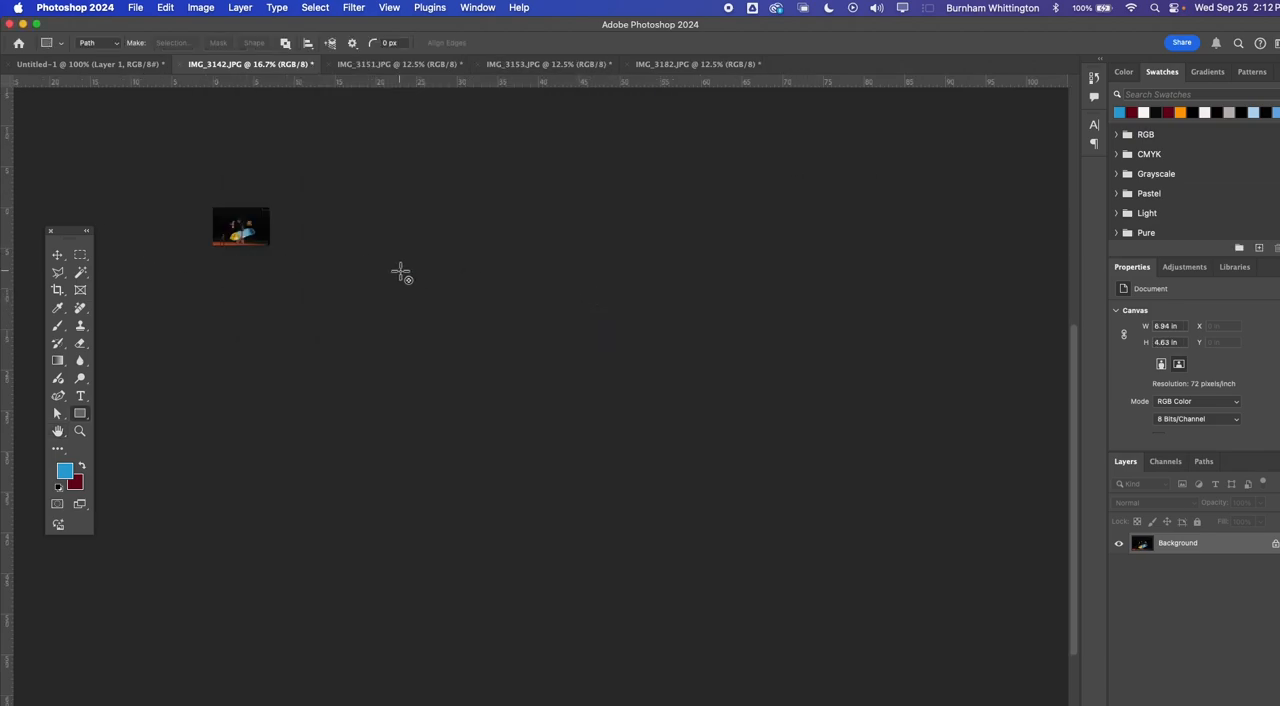
# Copy the whole resized surfboard photo into the Untitled-1 artboard and move it to the artboard's upper-left corner
pyautogui.press('super+equal')
pyautogui.press('super+equal')
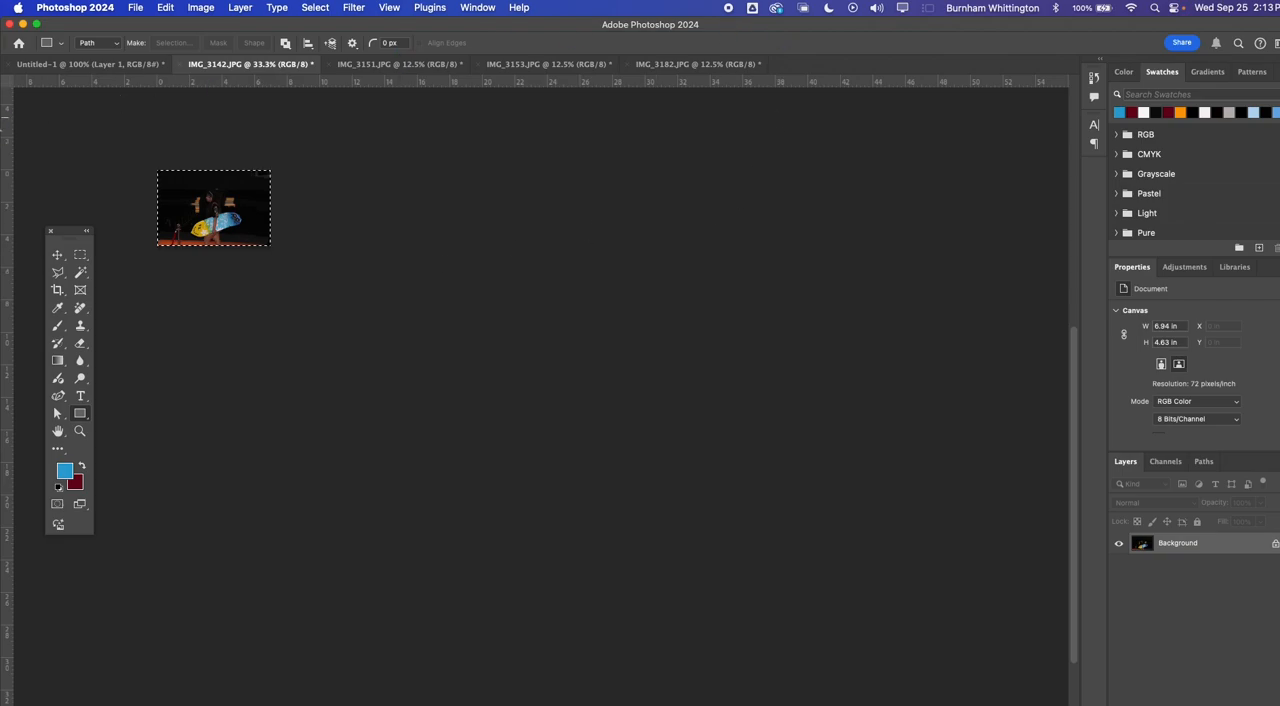
pyautogui.hotkey('ctrl', 'Tab')
pyautogui.hotkey('ctrl', 'Tab')
pyautogui.hotkey('ctrl', 'Tab')
pyautogui.hotkey('ctrl', 'Tab')
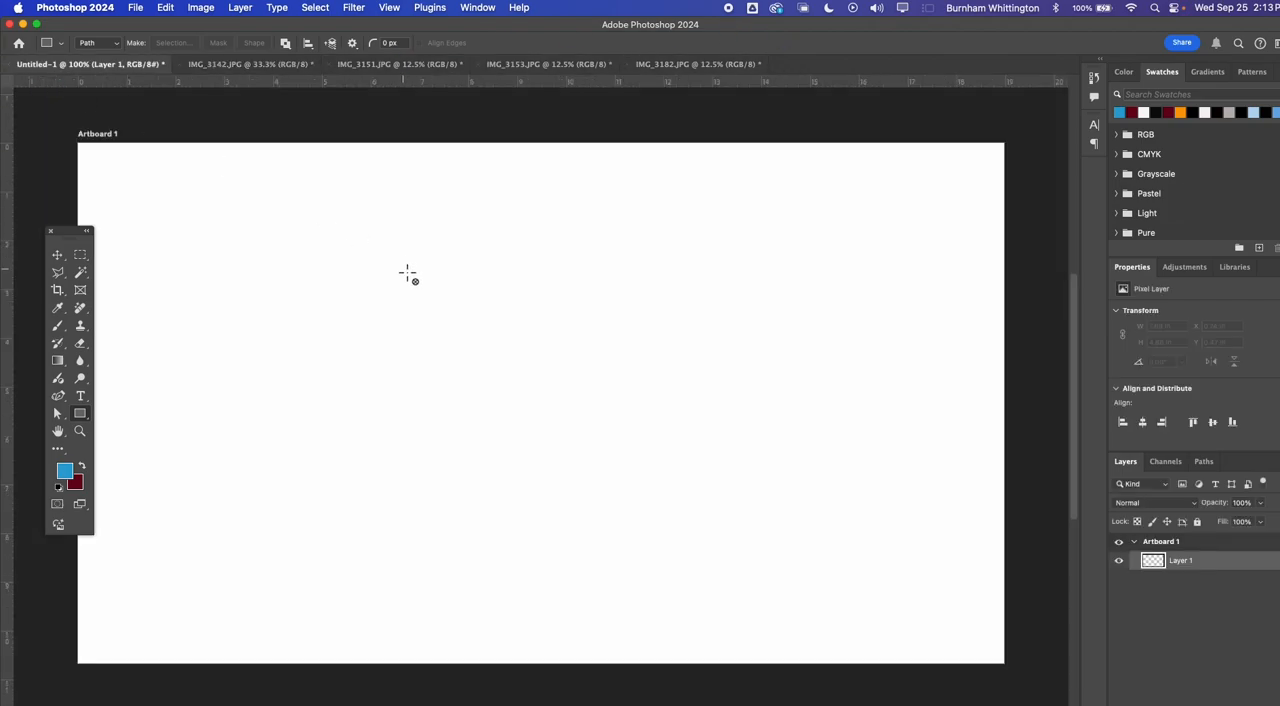
pyautogui.press('super+v')
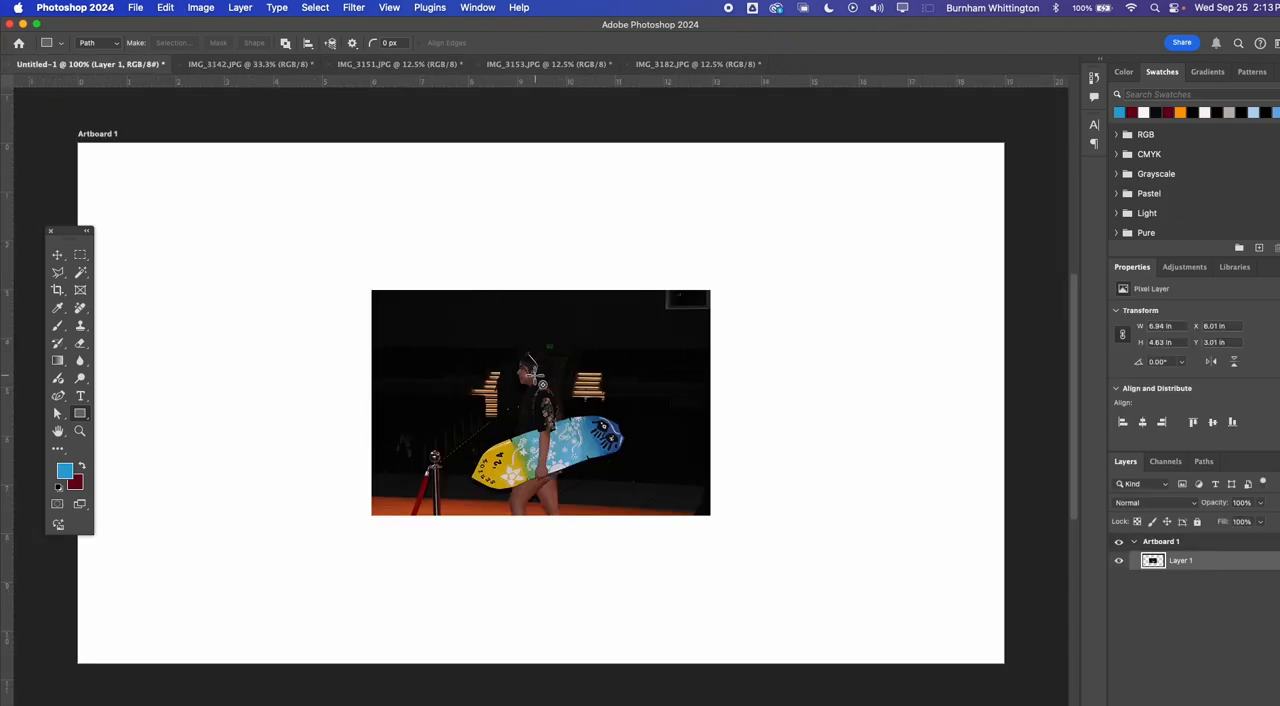
pyautogui.click(58, 255)
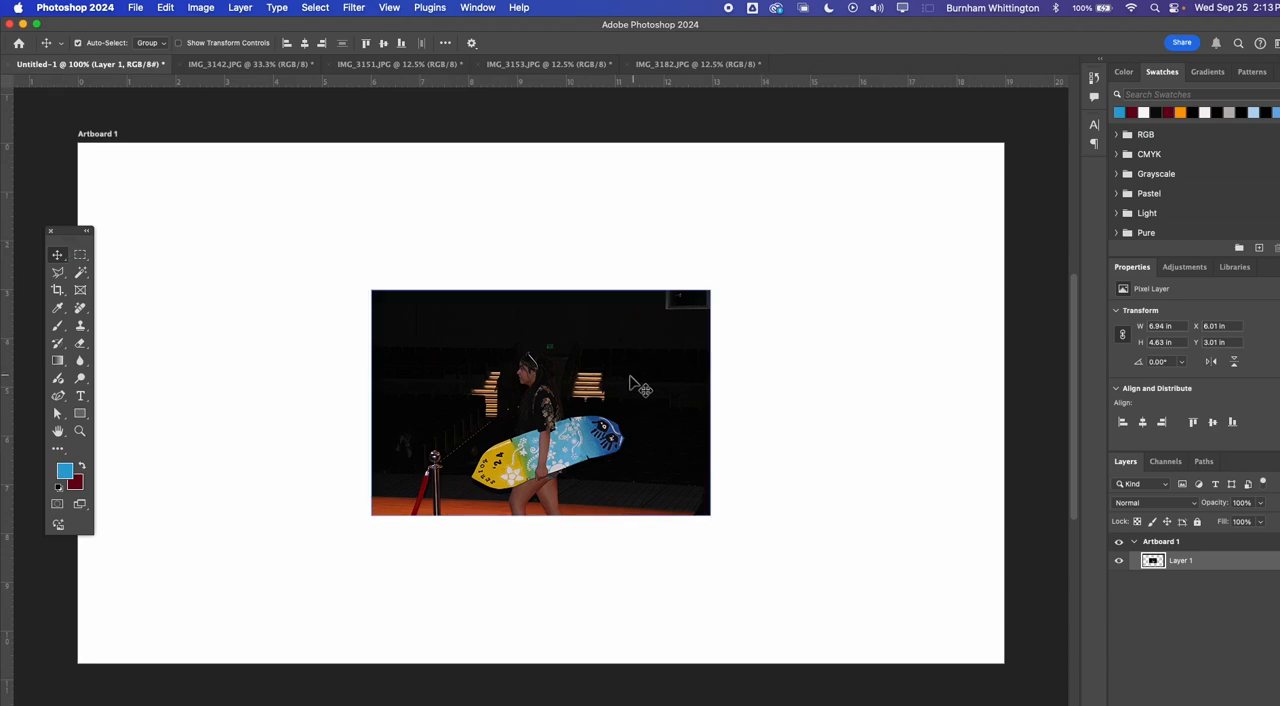
pyautogui.moveTo(596, 375); pyautogui.dragTo(344, 252)
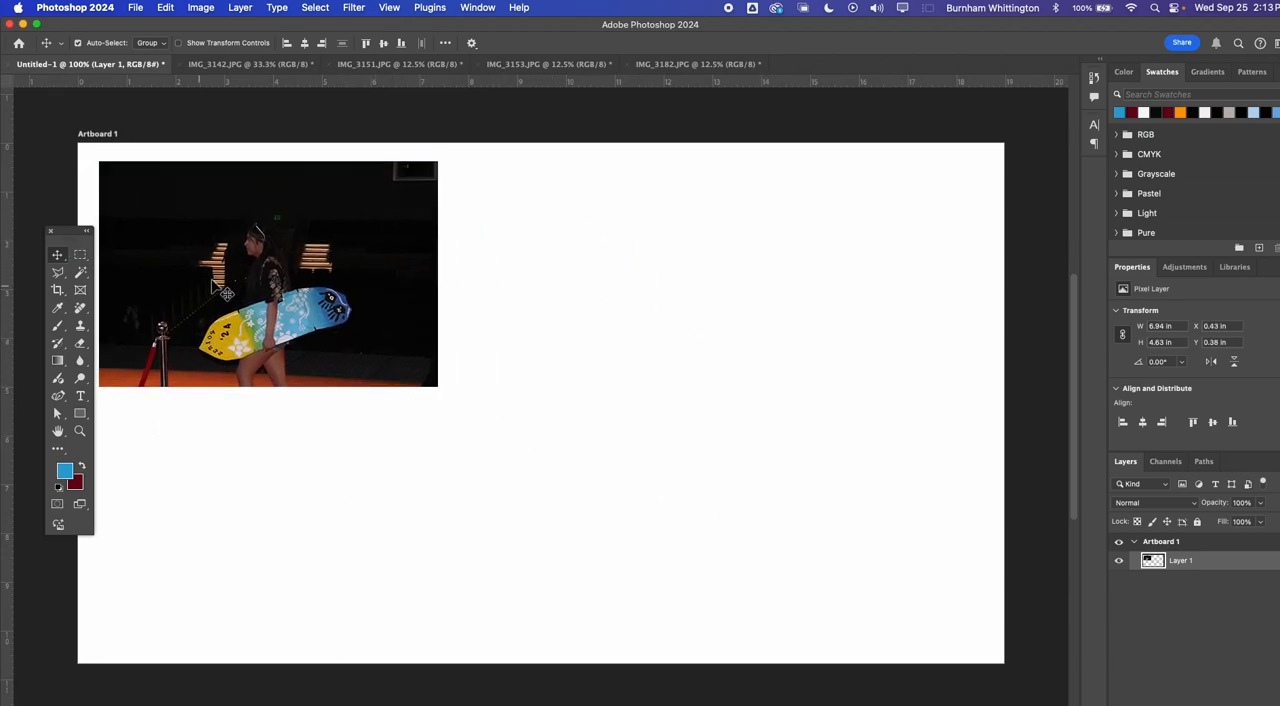
# Resize the IMG_3151.JPG image to a width of 400 pixels with its proportions linked
pyautogui.click(378, 65)
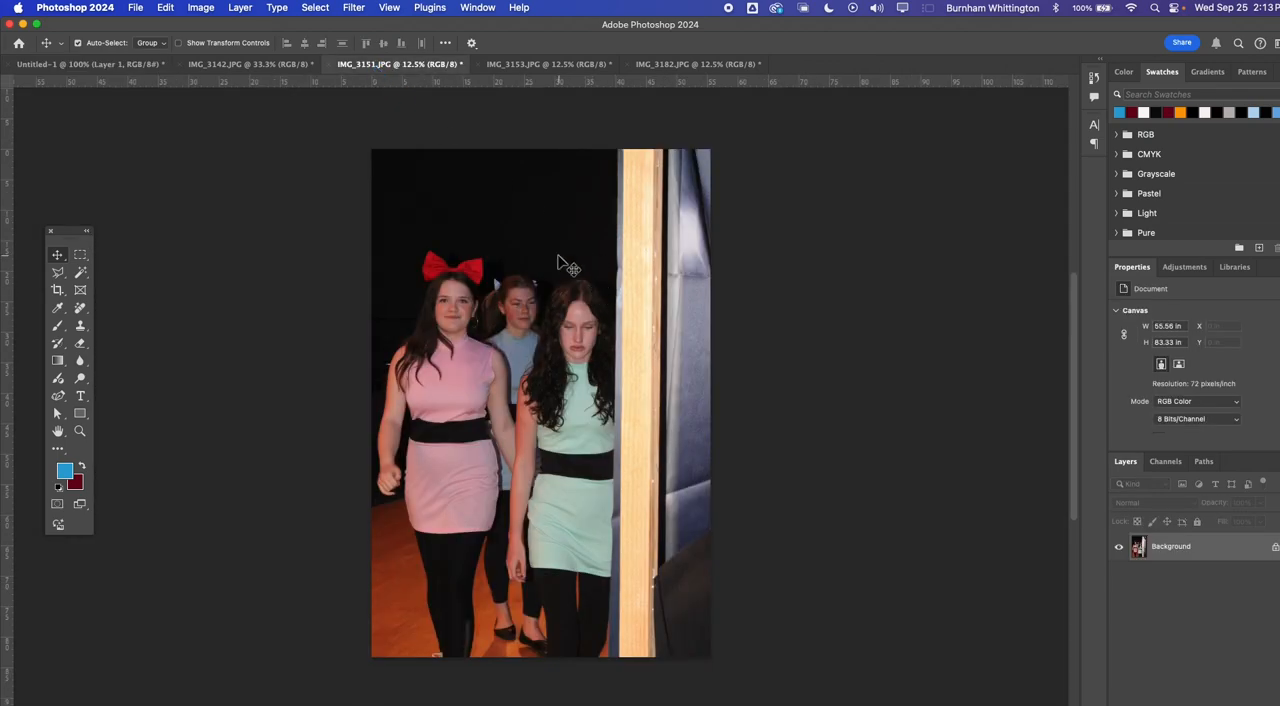
pyautogui.click(201, 7)
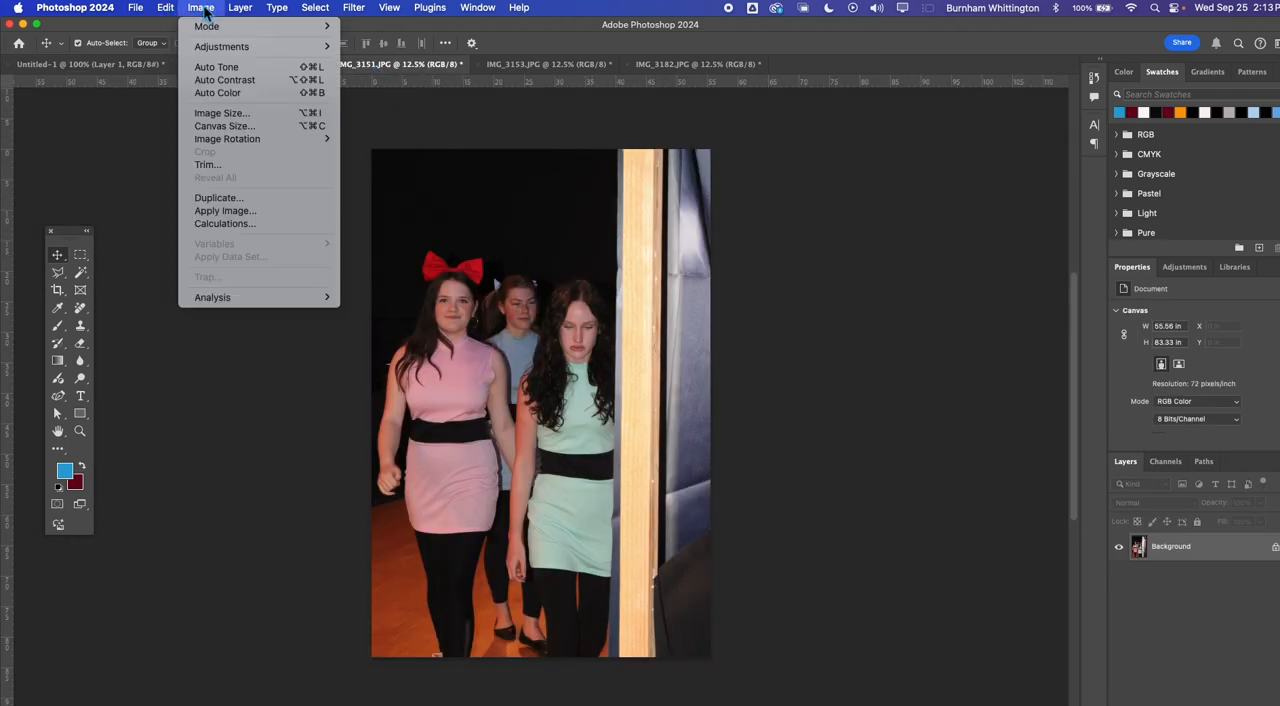
pyautogui.click(218, 112)
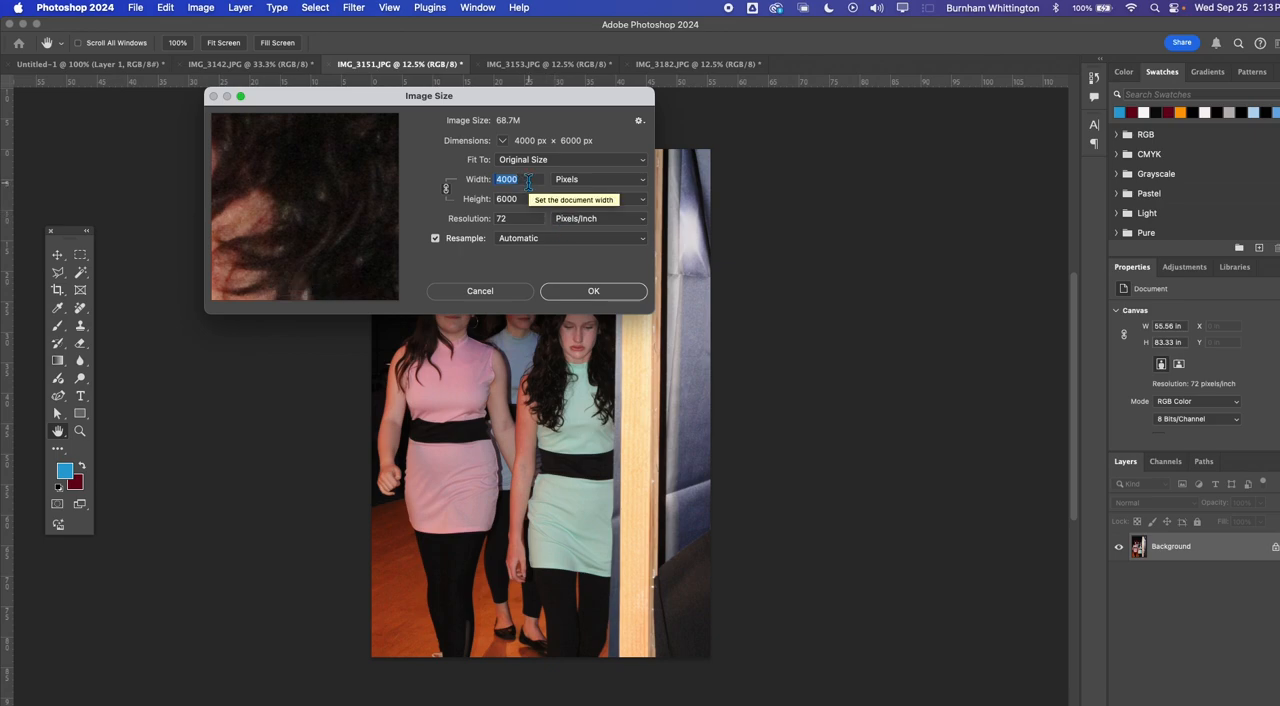
pyautogui.write('400')
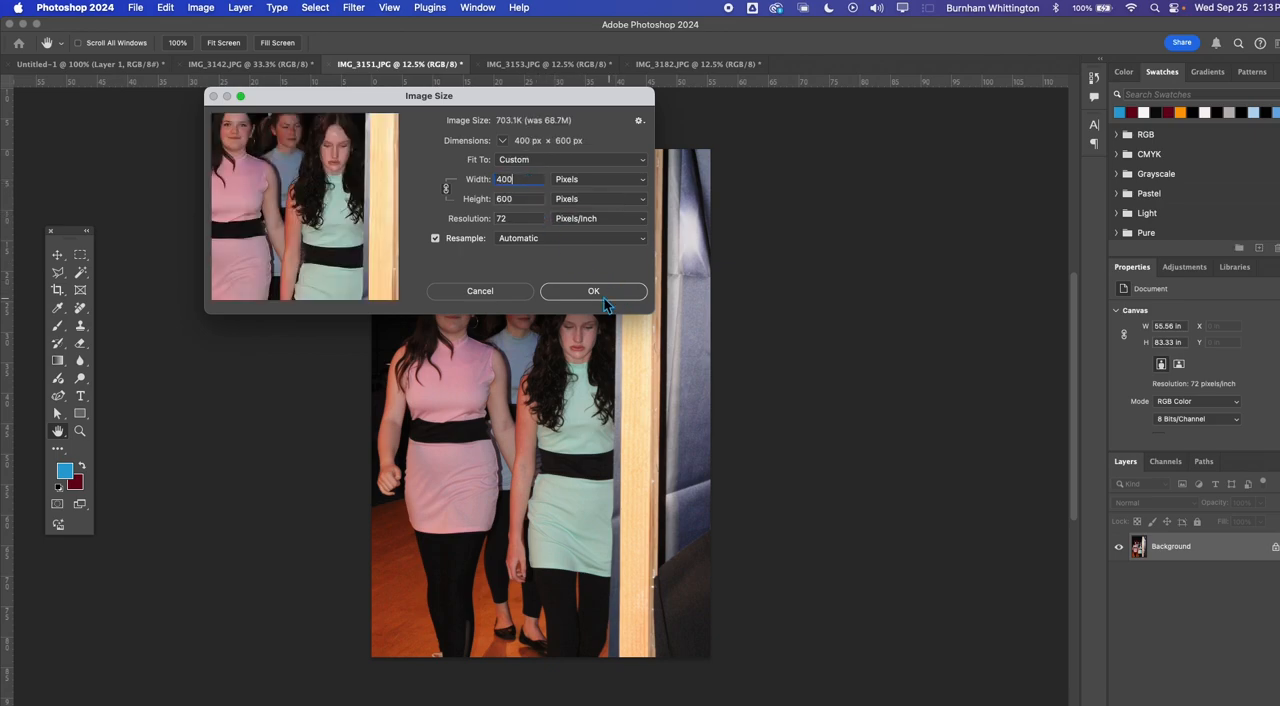
pyautogui.click(593, 291)
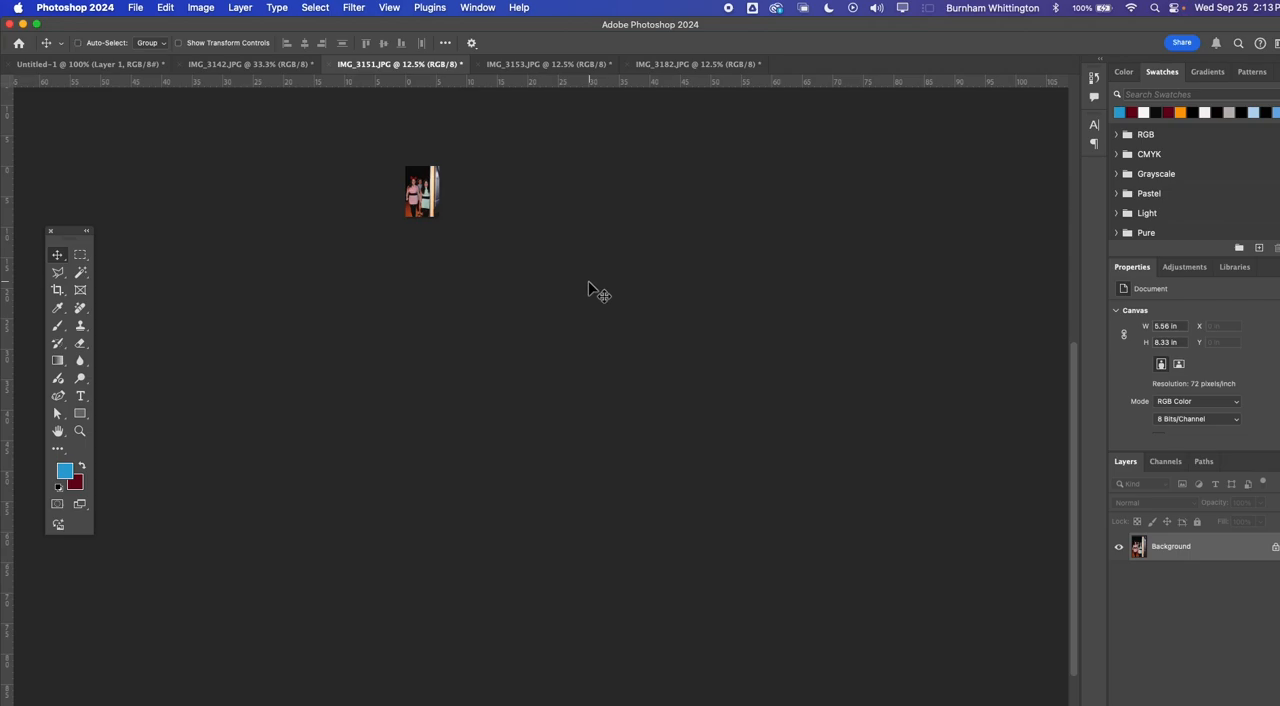
# Copy the whole resized IMG_3151.JPG photo and paste it into the Untitled-1 artboard
pyautogui.press('super+a')
pyautogui.click(88, 61)
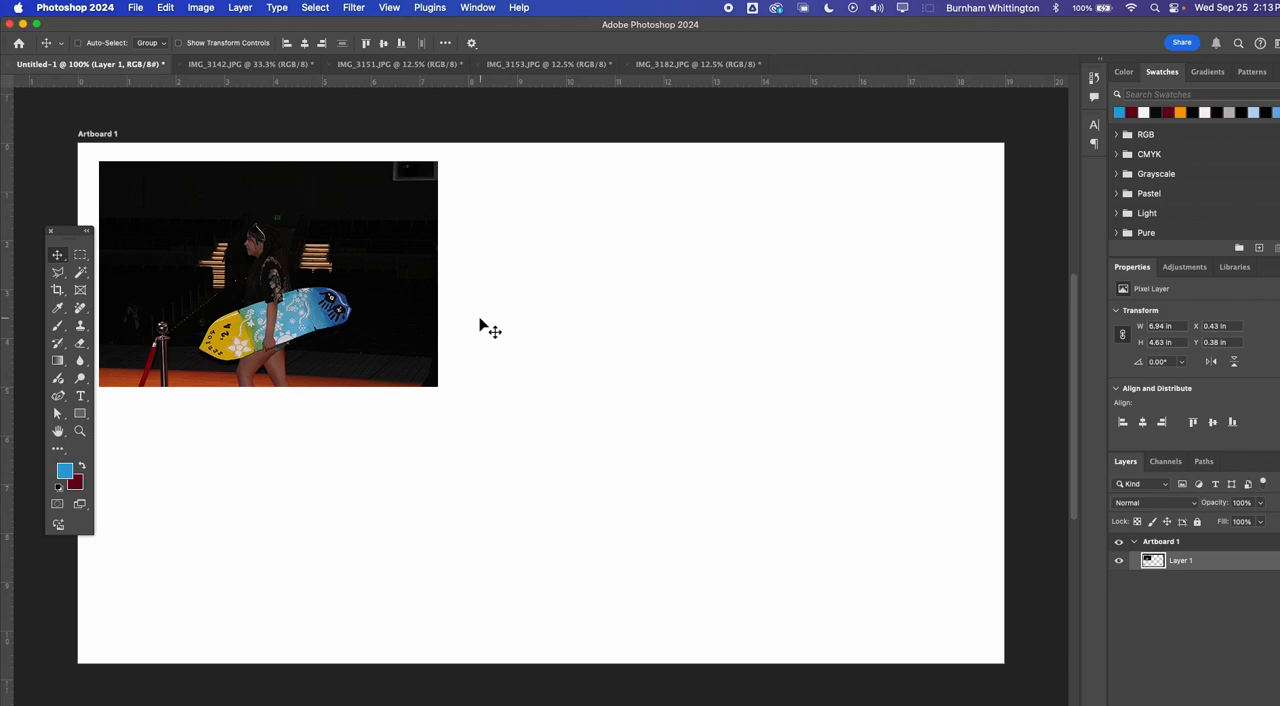
pyautogui.press('super+v')
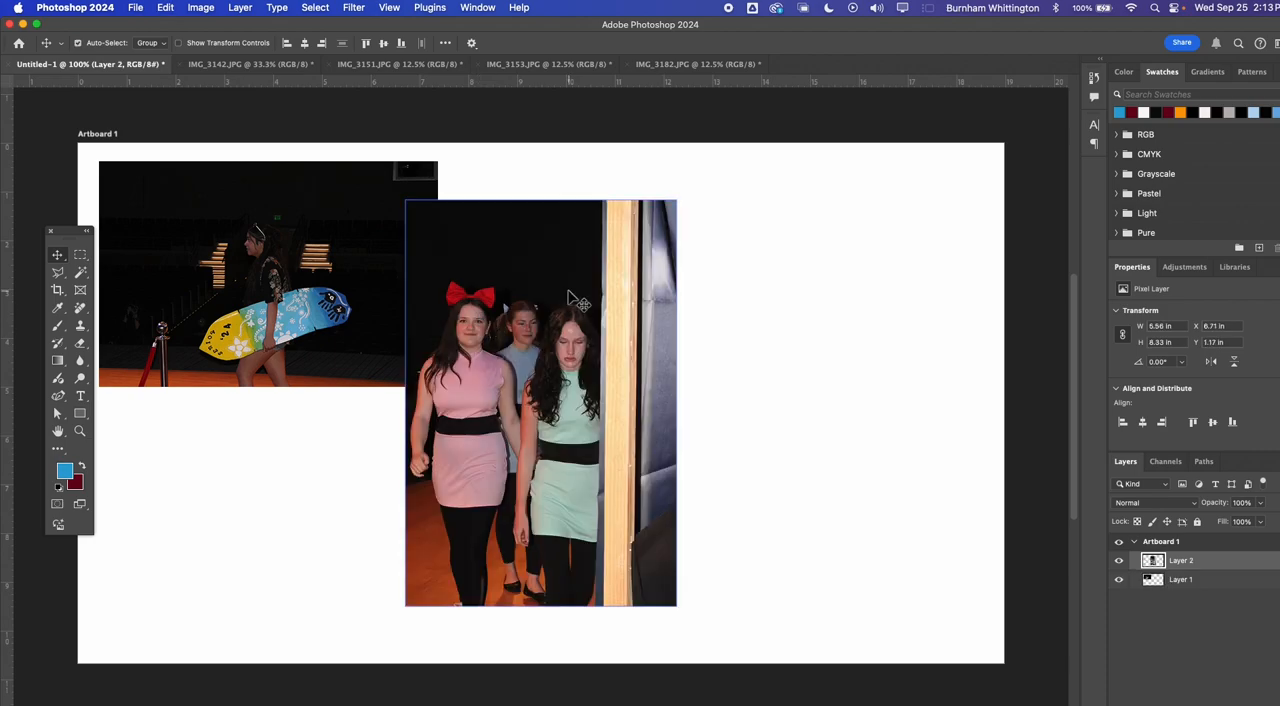
# Scale the pasted group photo proportionally to about 44% and place it just to the right of the surfboard photo
pyautogui.press('super+t')
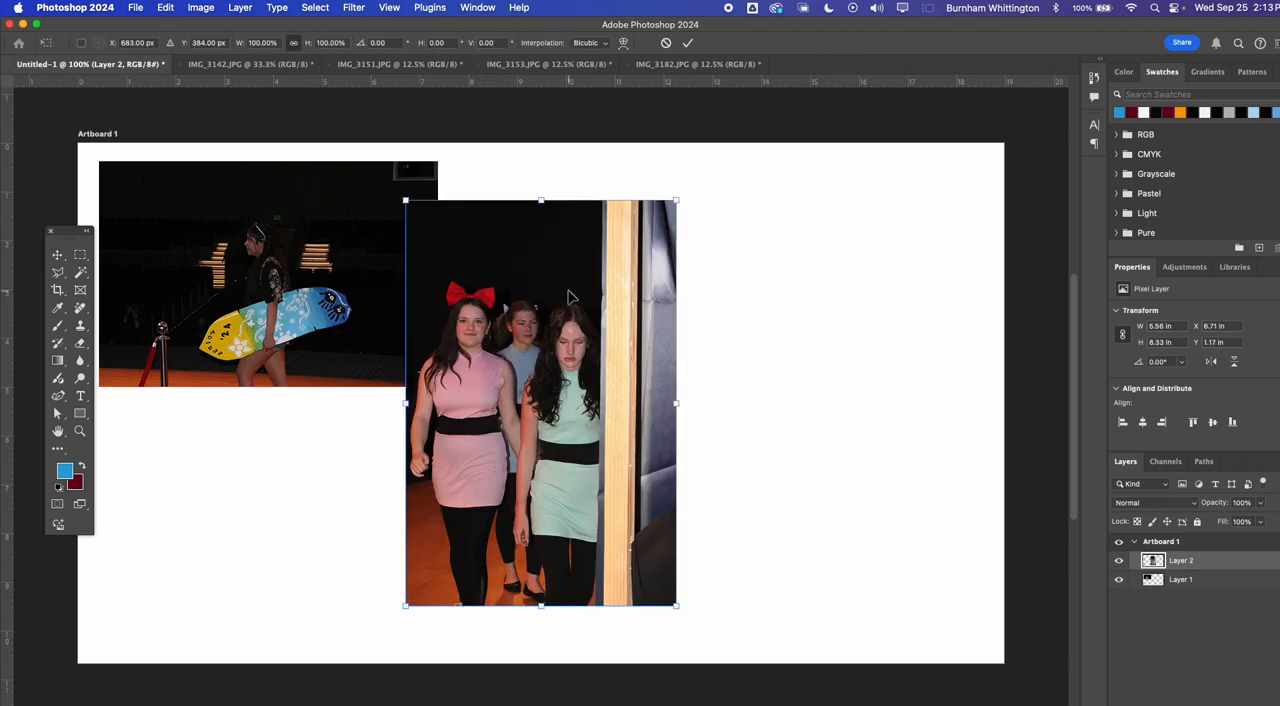
pyautogui.moveTo(402, 200); pyautogui.dragTo(501, 269)
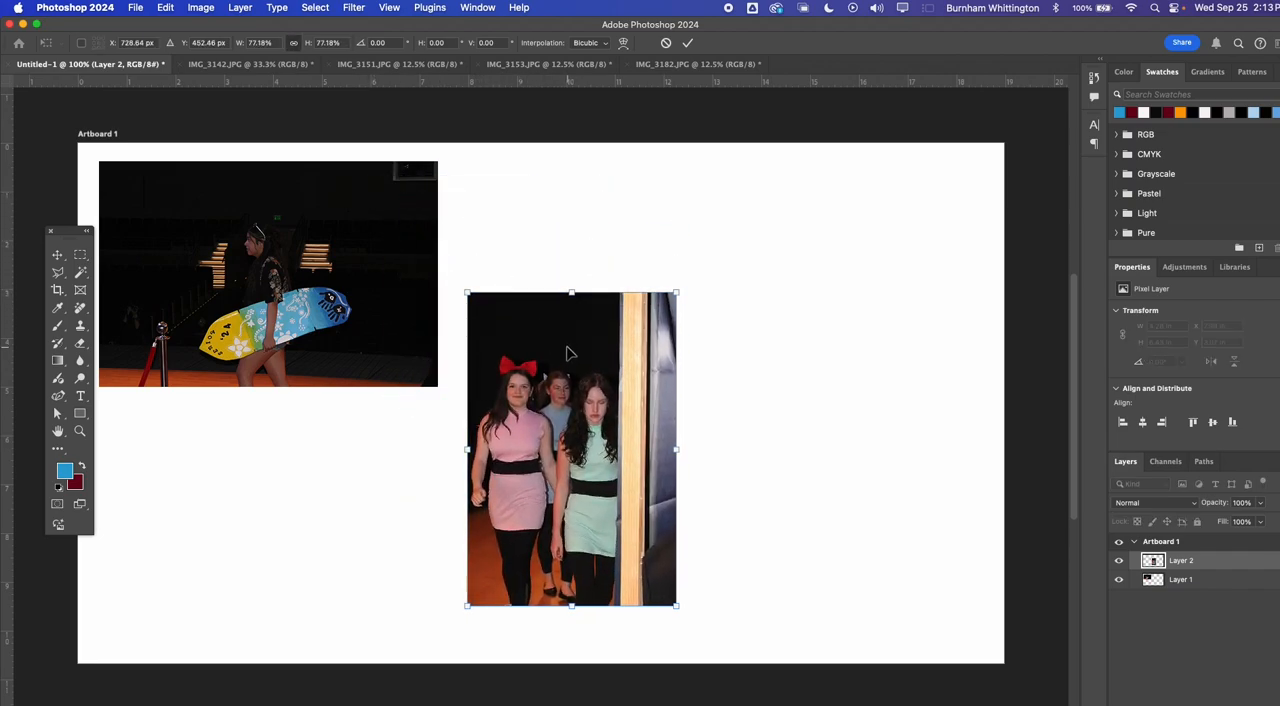
pyautogui.moveTo(566, 352); pyautogui.dragTo(808, 222)
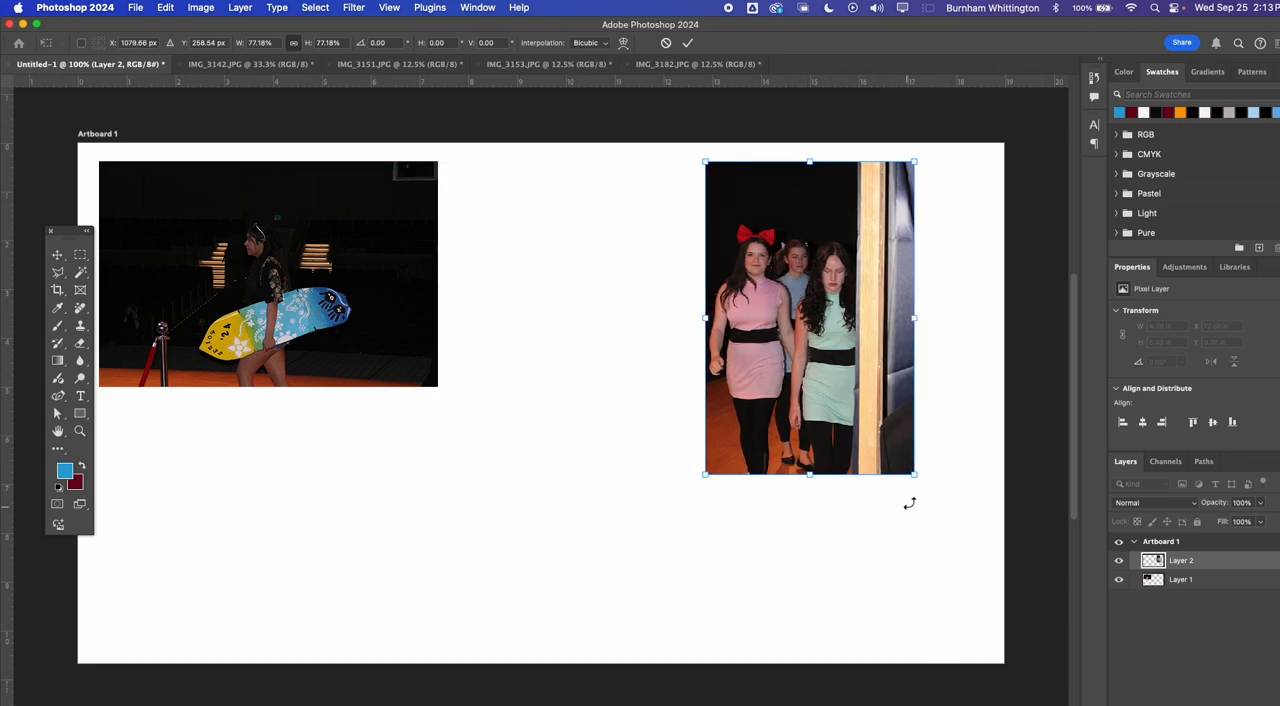
pyautogui.moveTo(910, 470); pyautogui.dragTo(825, 339)
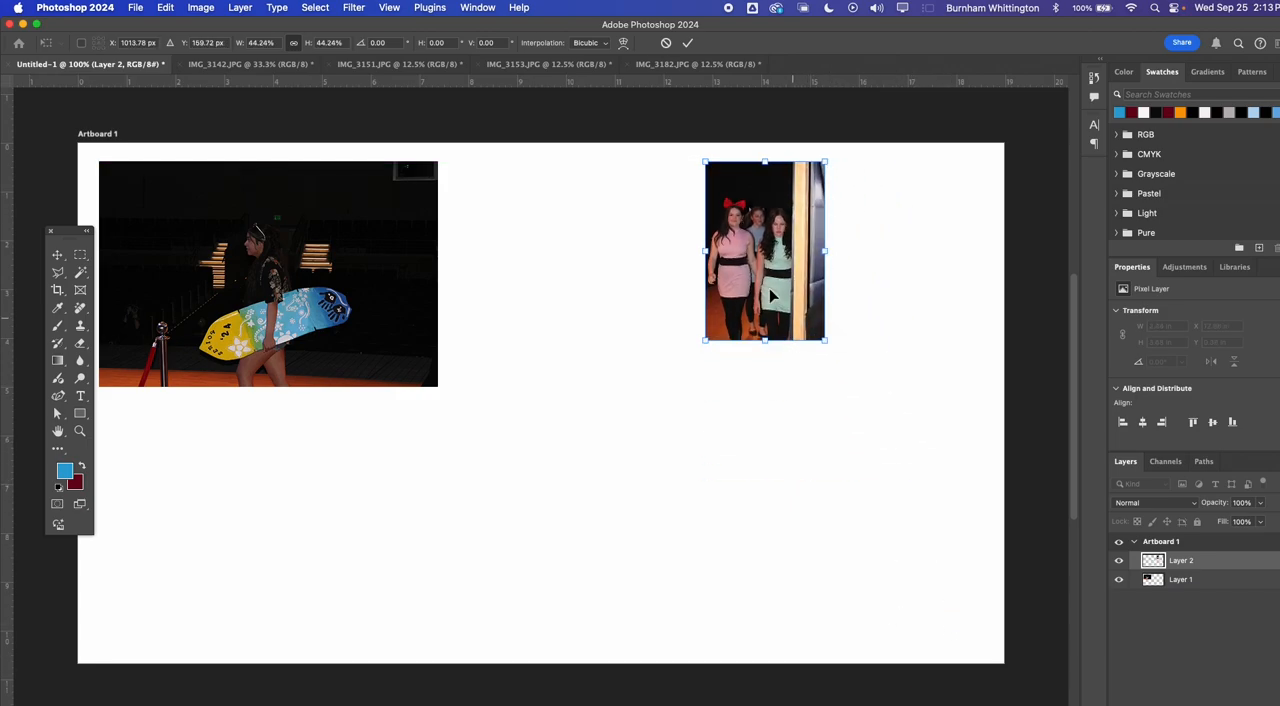
pyautogui.moveTo(759, 253); pyautogui.dragTo(562, 268)
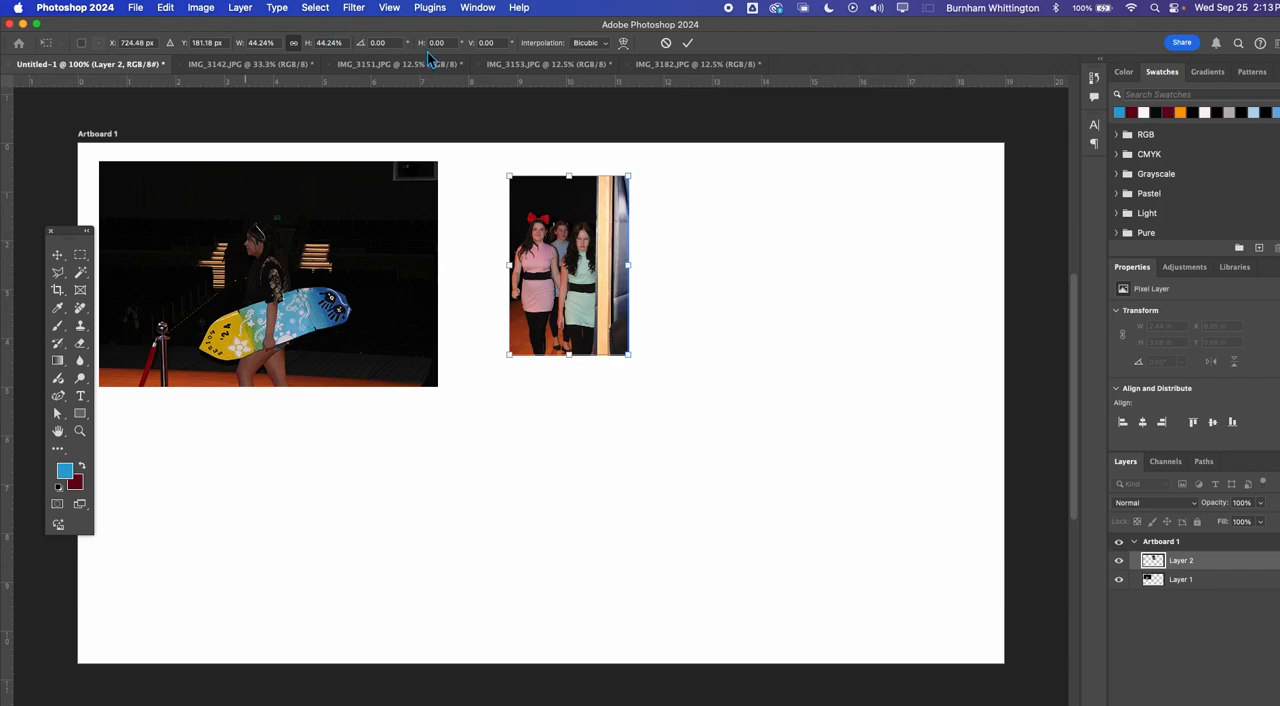
# Resize the IMG_3153.JPG image to a width of 400 pixels with its proportions linked
pyautogui.click(540, 66)
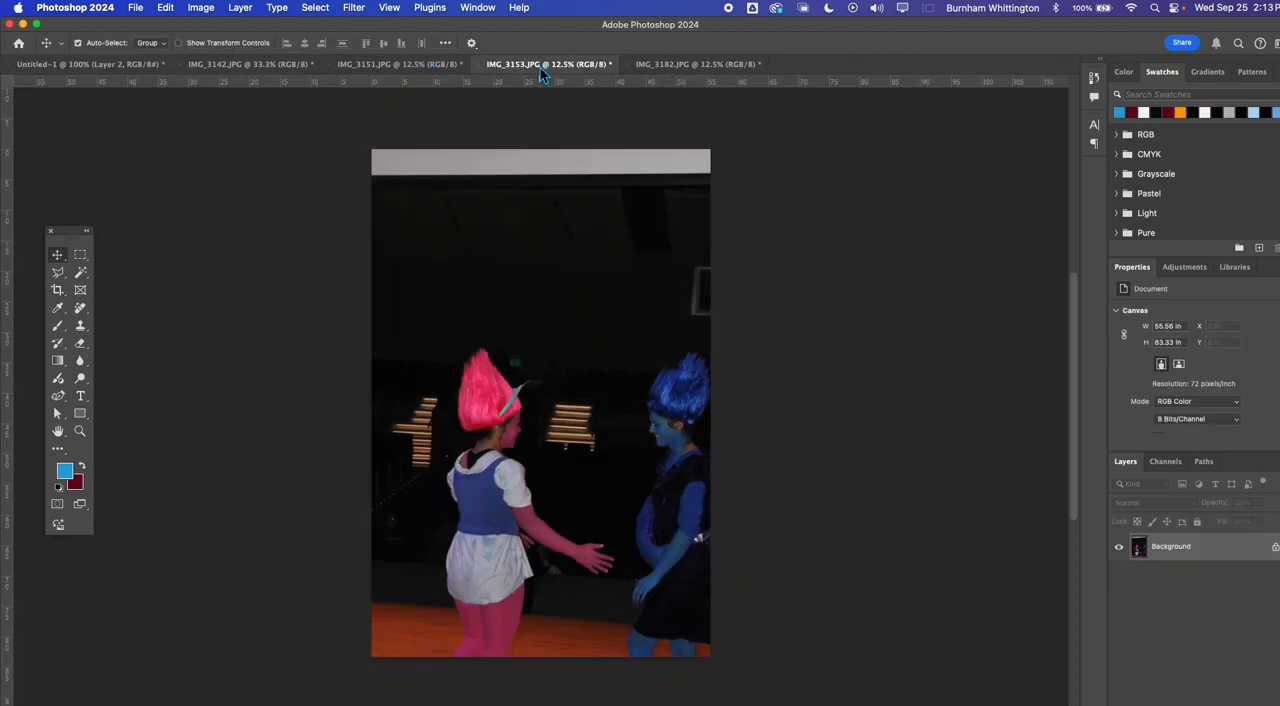
pyautogui.click(201, 8)
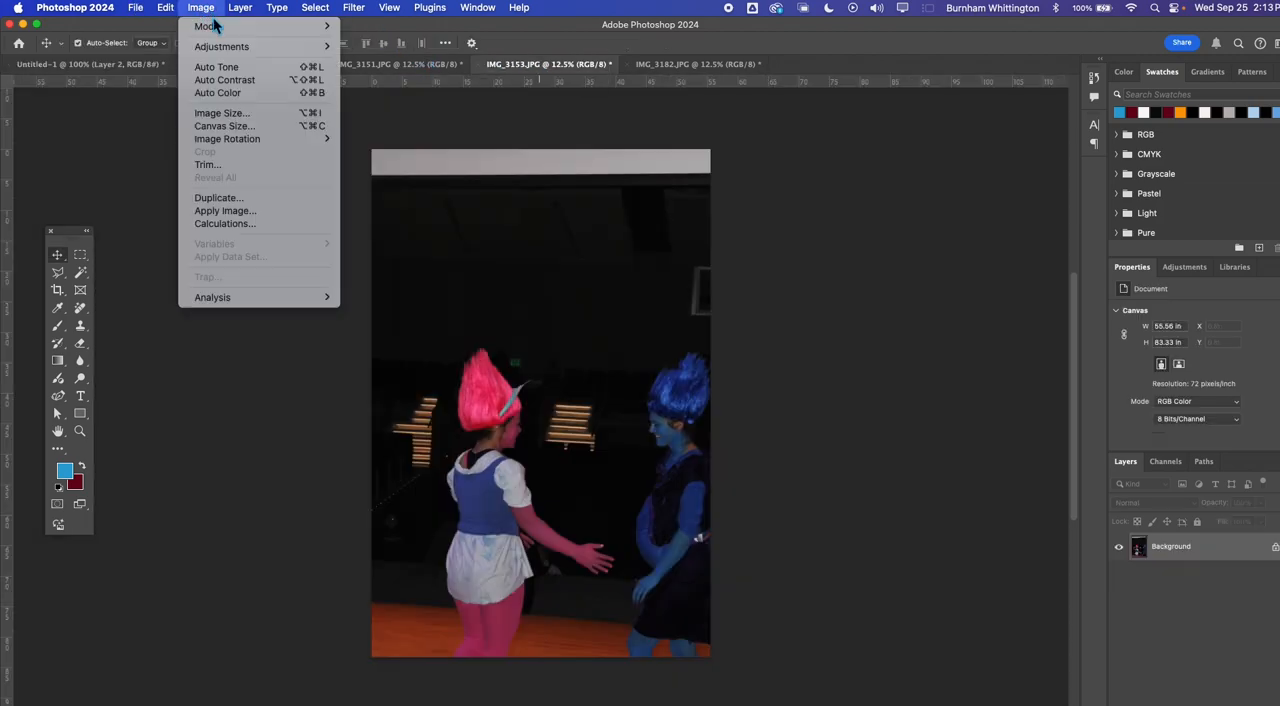
pyautogui.click(232, 113)
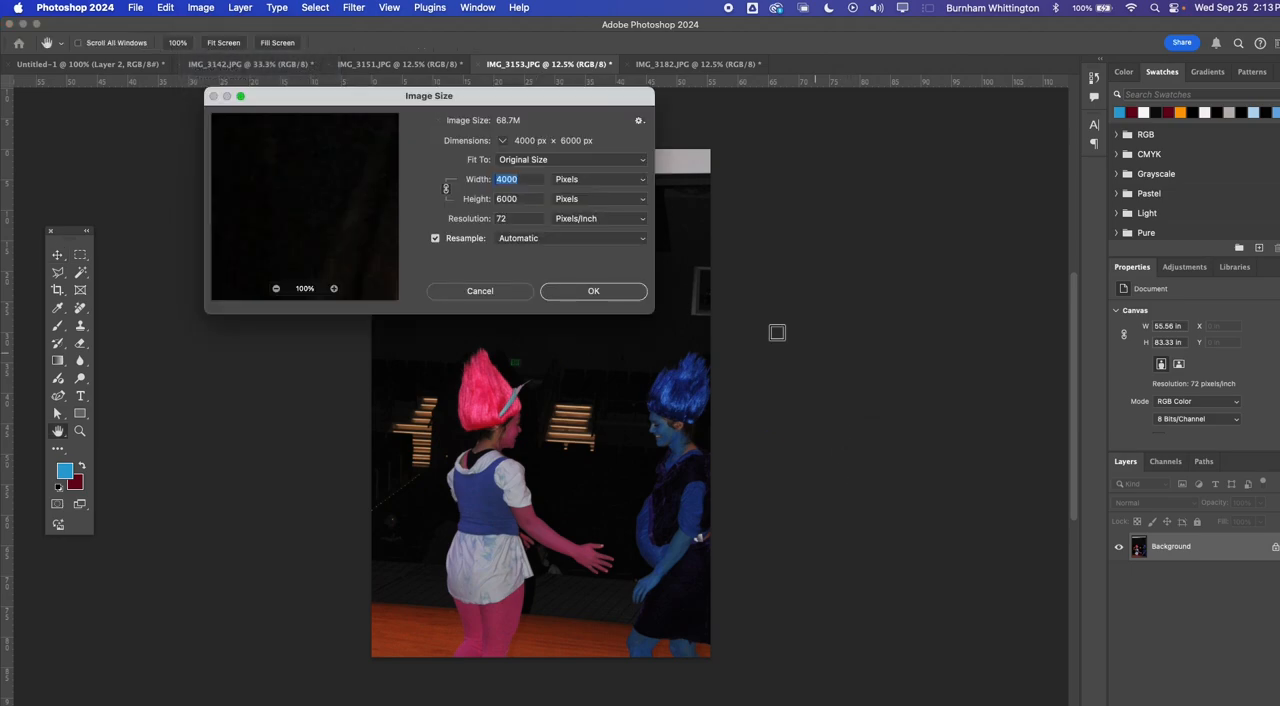
pyautogui.write('400')
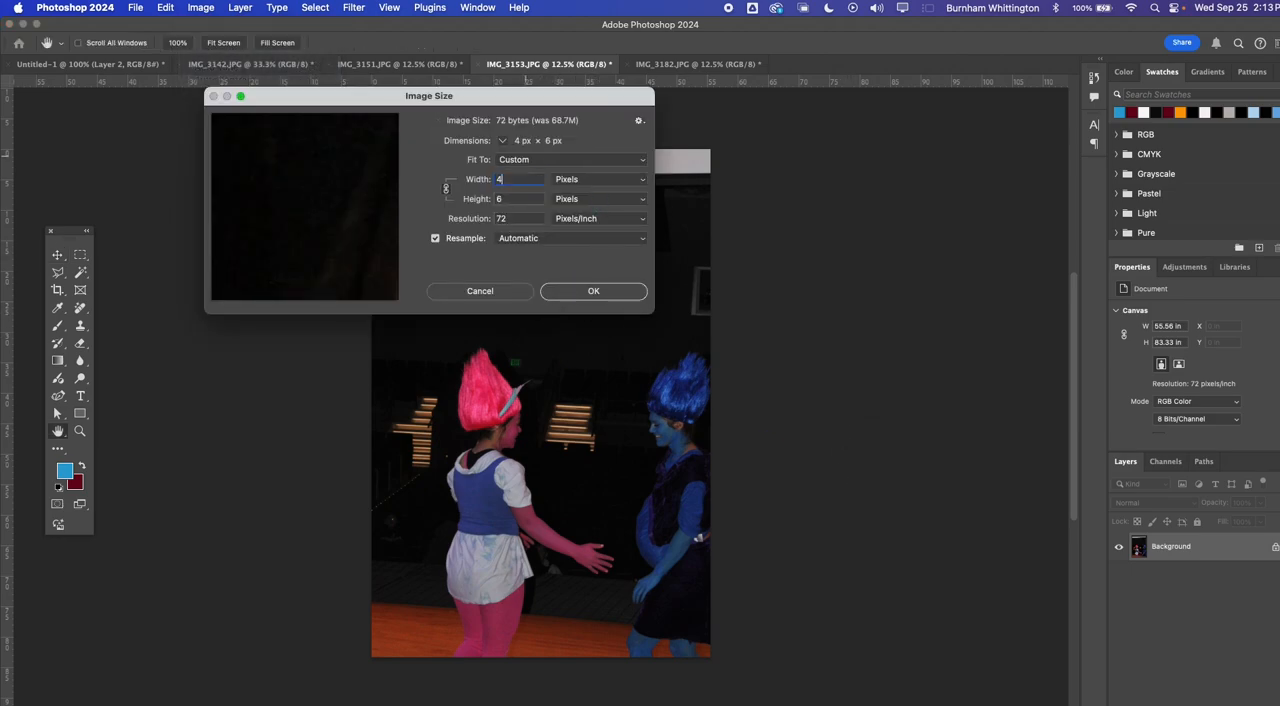
pyautogui.click(593, 292)
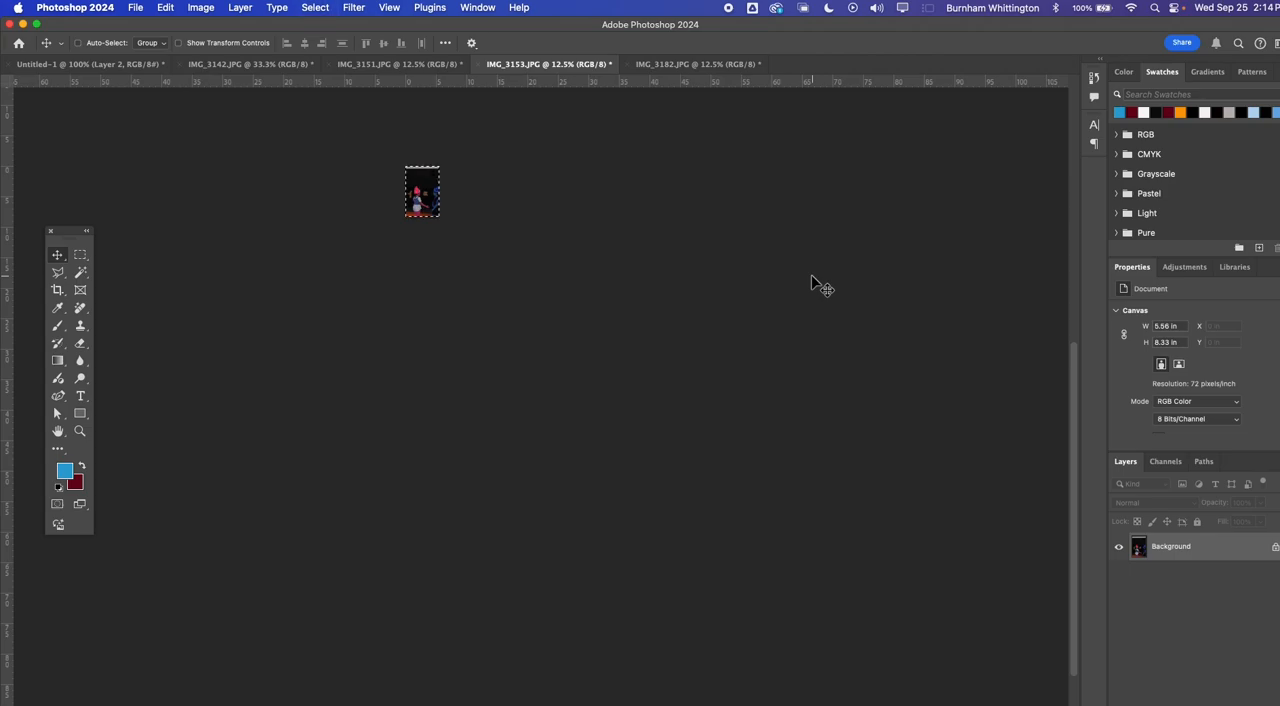
# Paste the copied IMG_3153.JPG photo into the Untitled-1 artboard and move it to the artboard's right side, clear of the group photo
pyautogui.hotkey('ctrl', 'Tab')
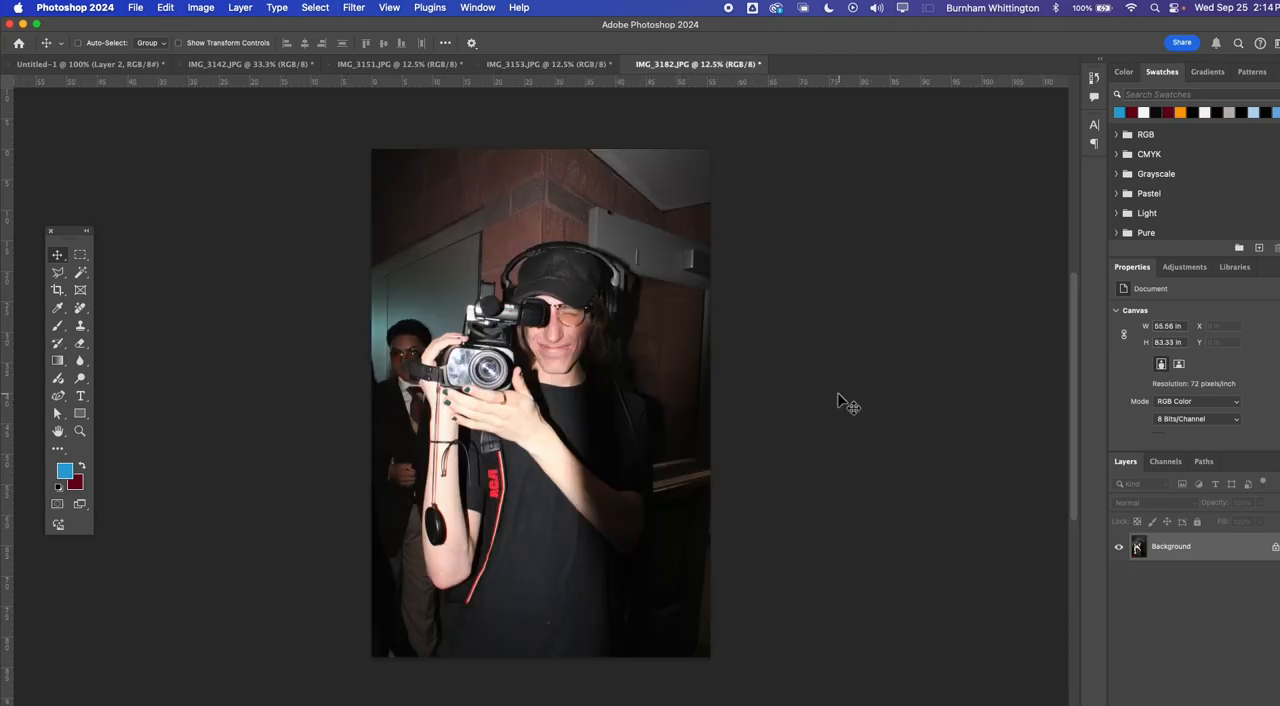
pyautogui.hotkey('ctrl', 'Tab')
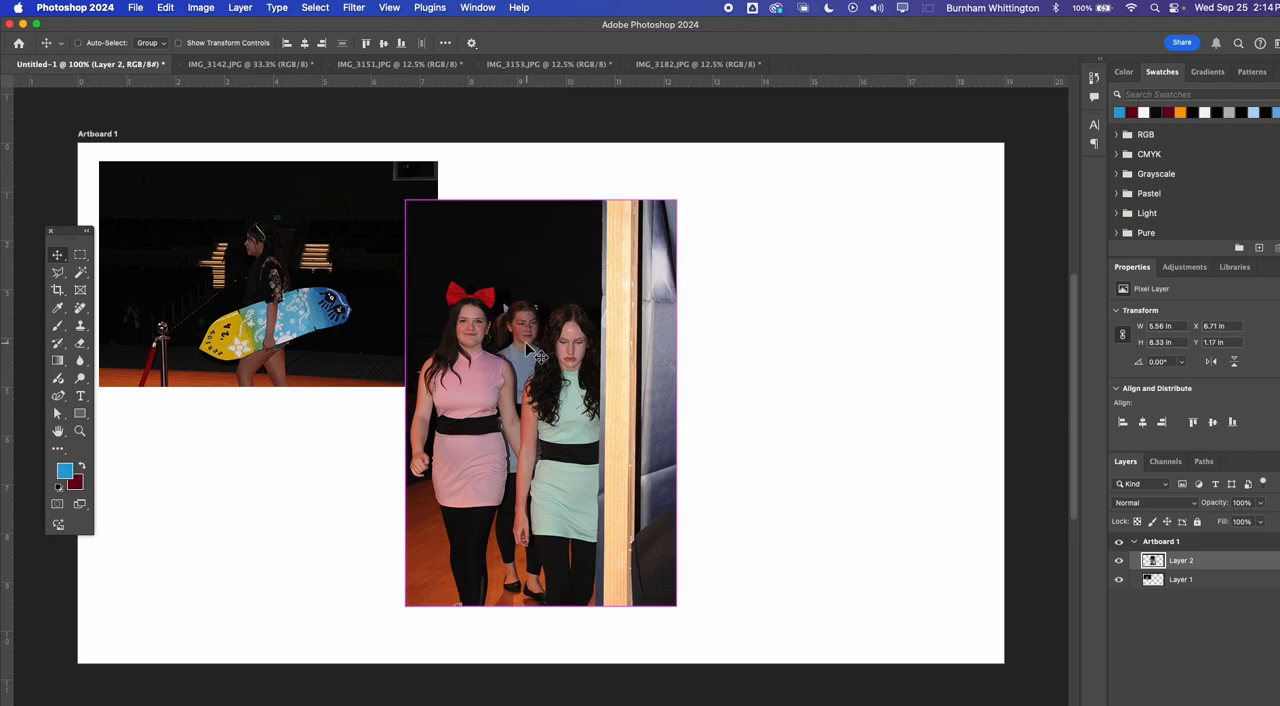
pyautogui.press('super+v')
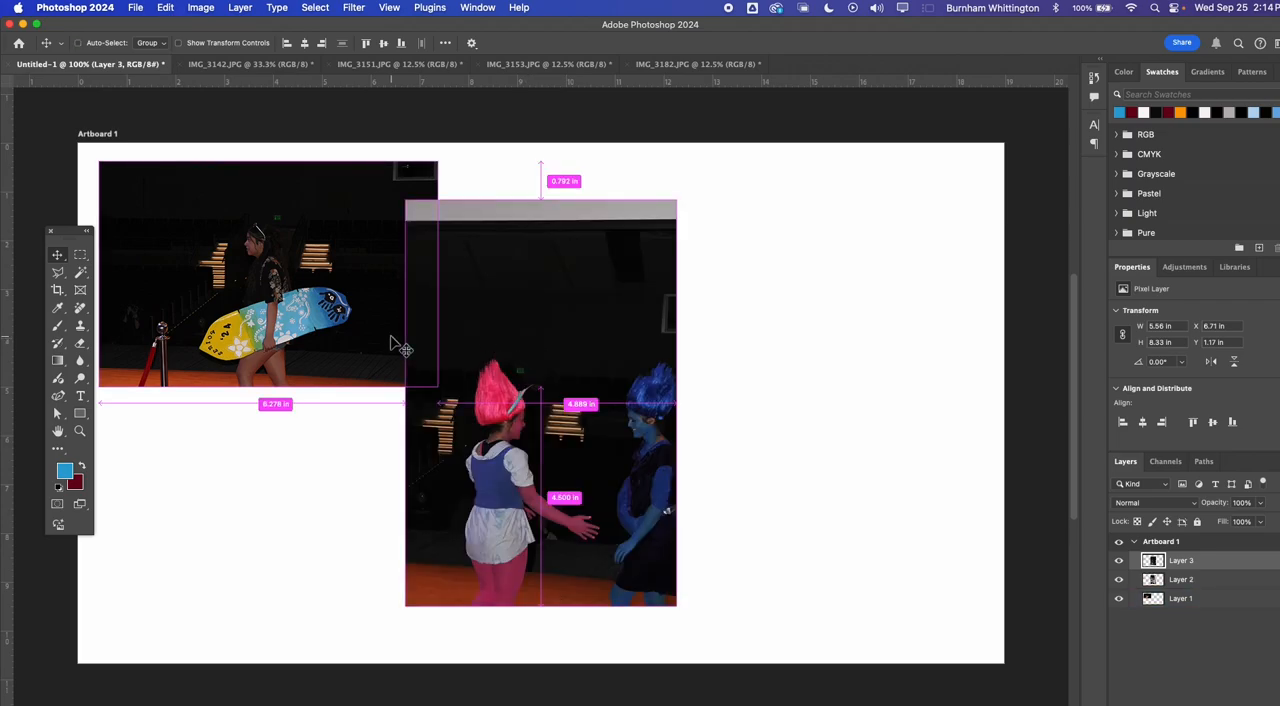
pyautogui.press('super+z')
pyautogui.click(851, 371)
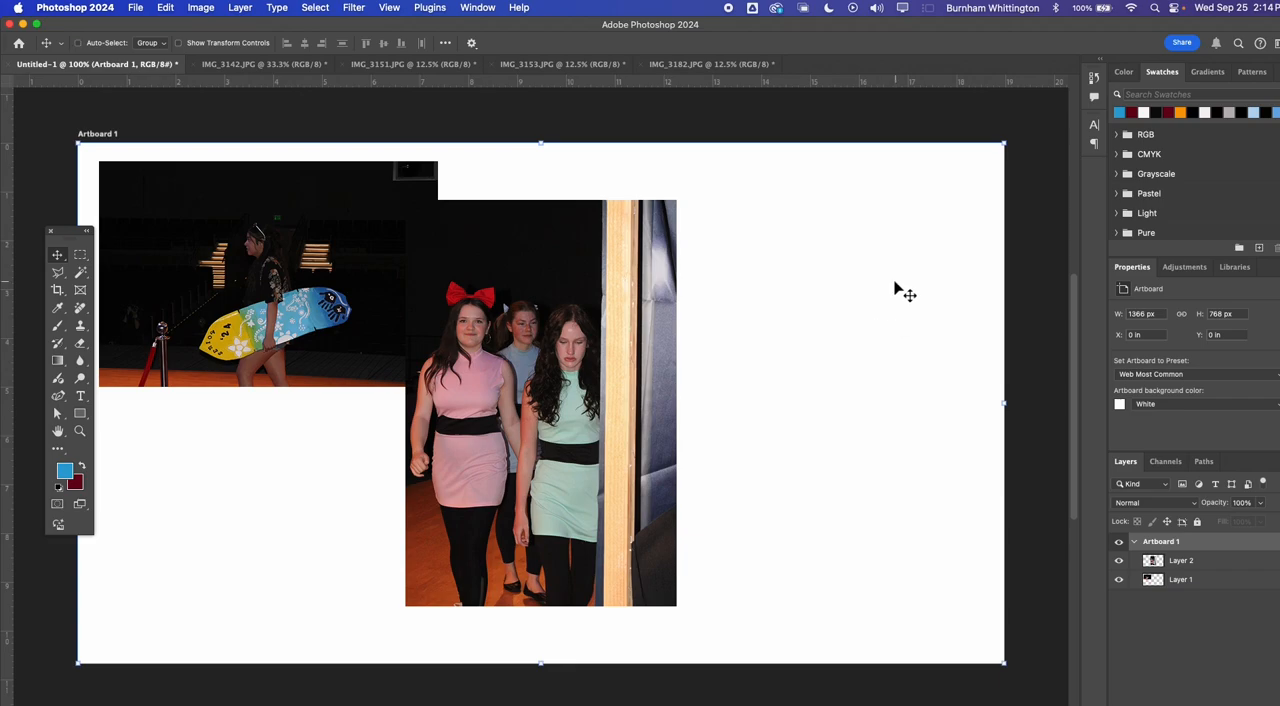
pyautogui.press('super+v')
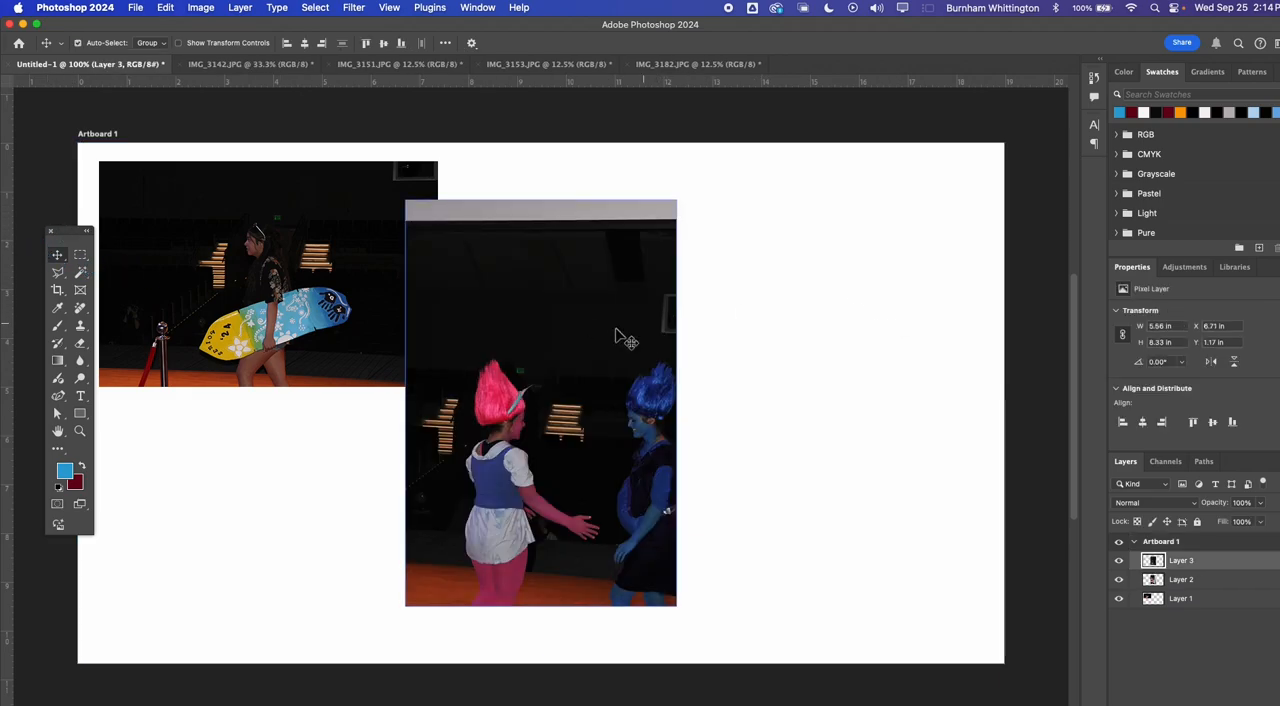
pyautogui.moveTo(564, 351); pyautogui.dragTo(879, 292)
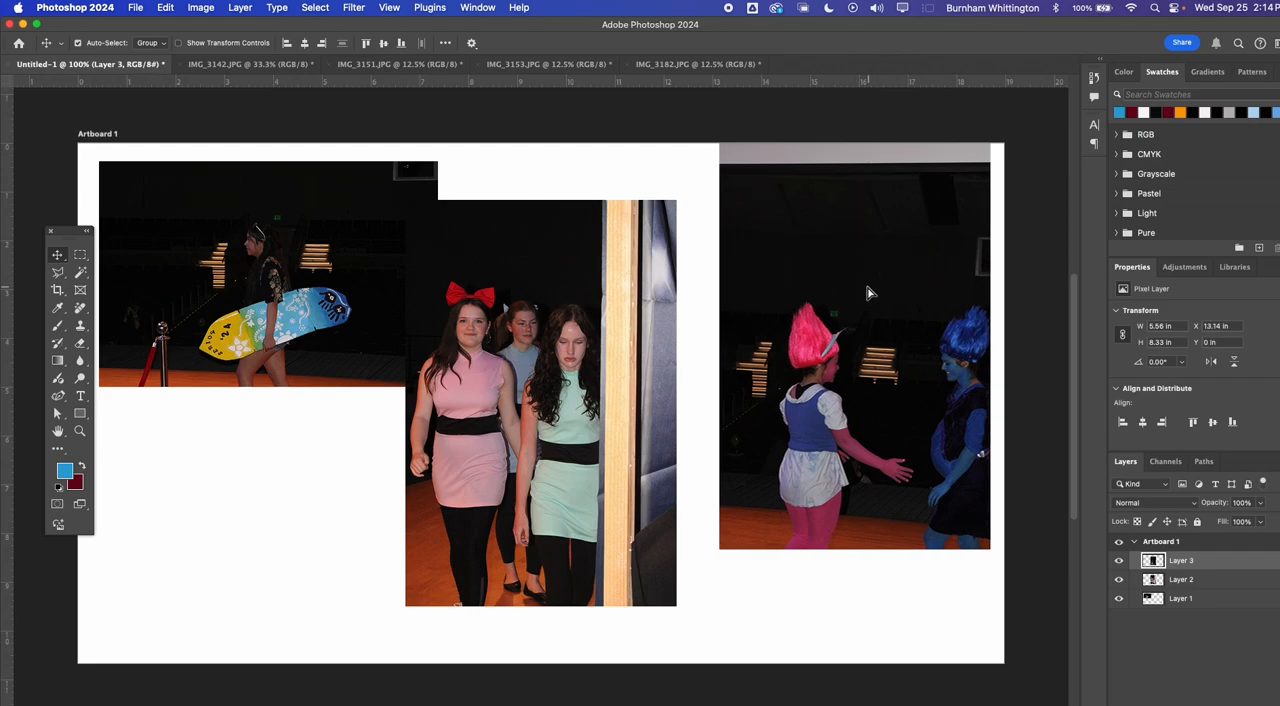
# Place the group photo just right of the surfboard photo with tops aligned and scale it proportionally to about 54%
pyautogui.moveTo(544, 387); pyautogui.dragTo(588, 353)
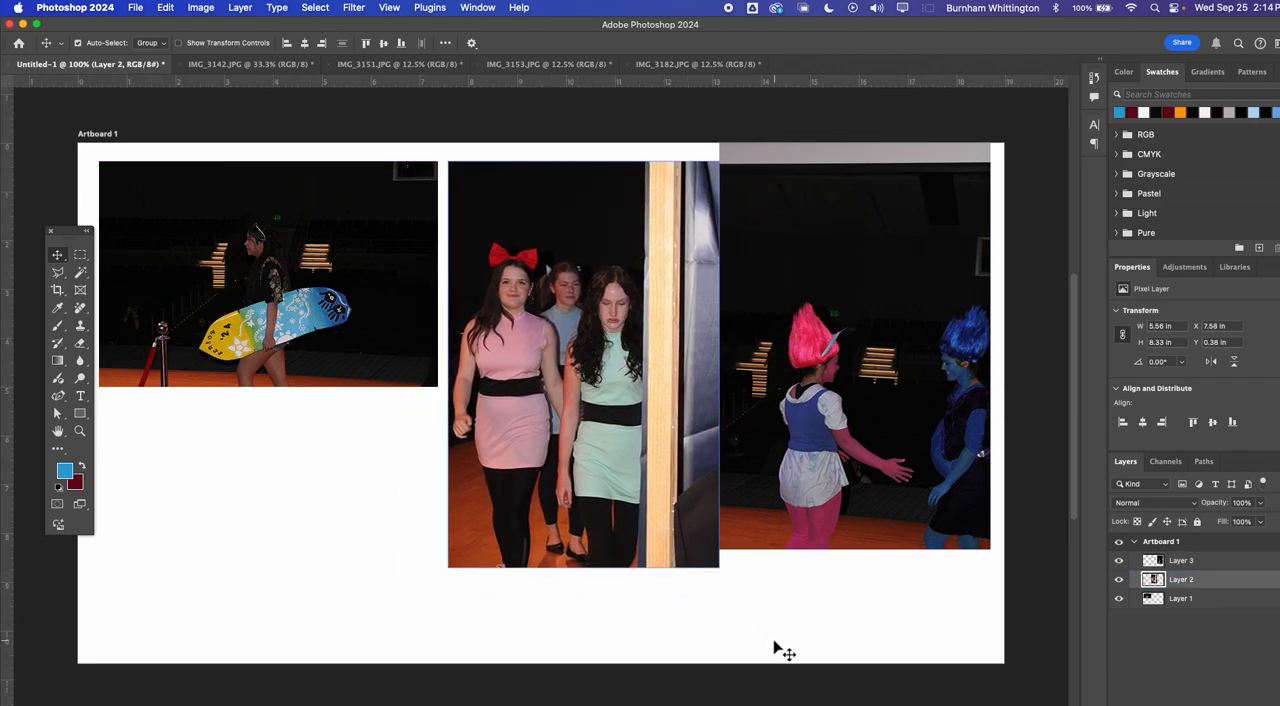
pyautogui.press('super+t')
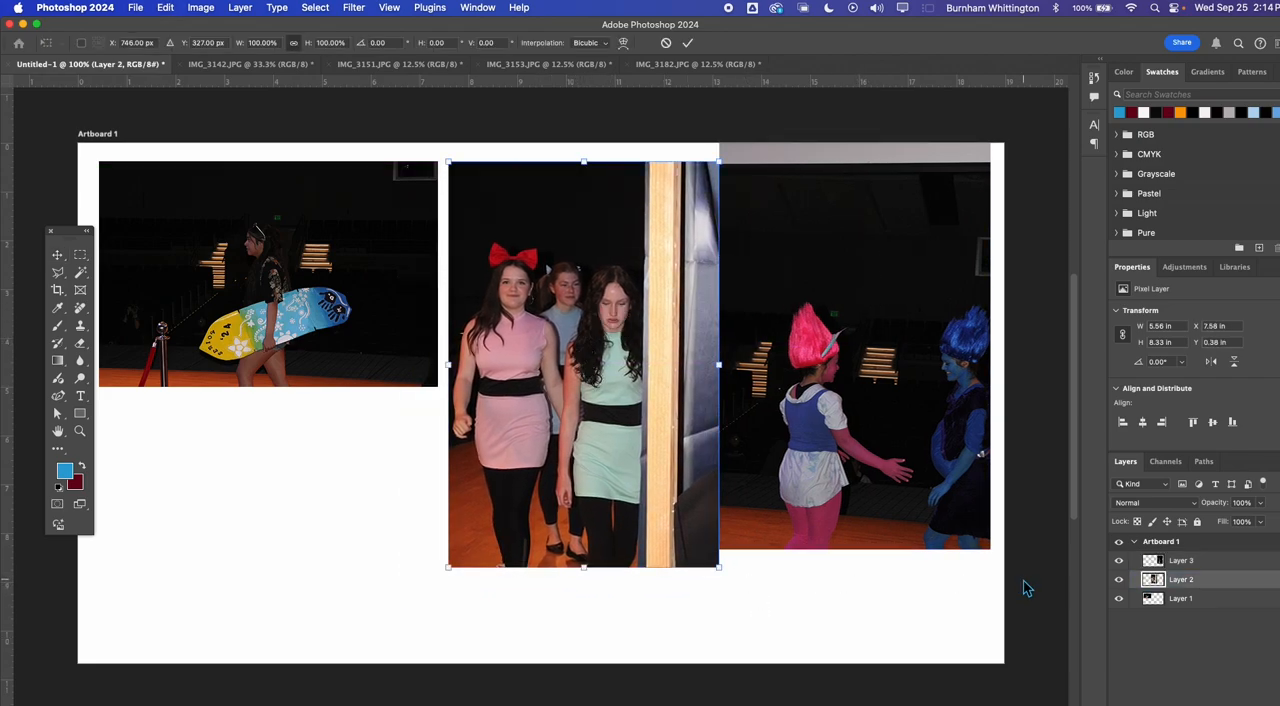
pyautogui.moveTo(716, 566); pyautogui.dragTo(627, 356)
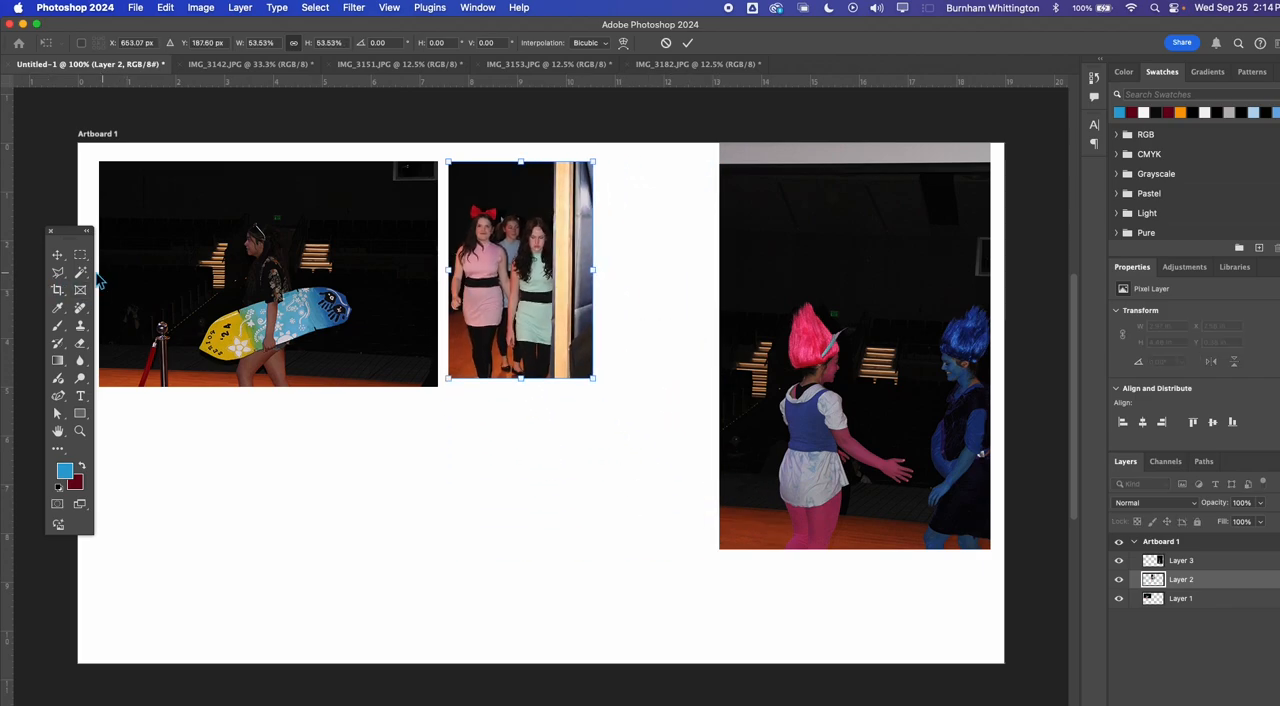
pyautogui.click(57, 254)
# Scale the pink- and blue-haired pair photo proportionally to about 48% and align its top with the group photo's, leaving a small gap
pyautogui.click(785, 383)
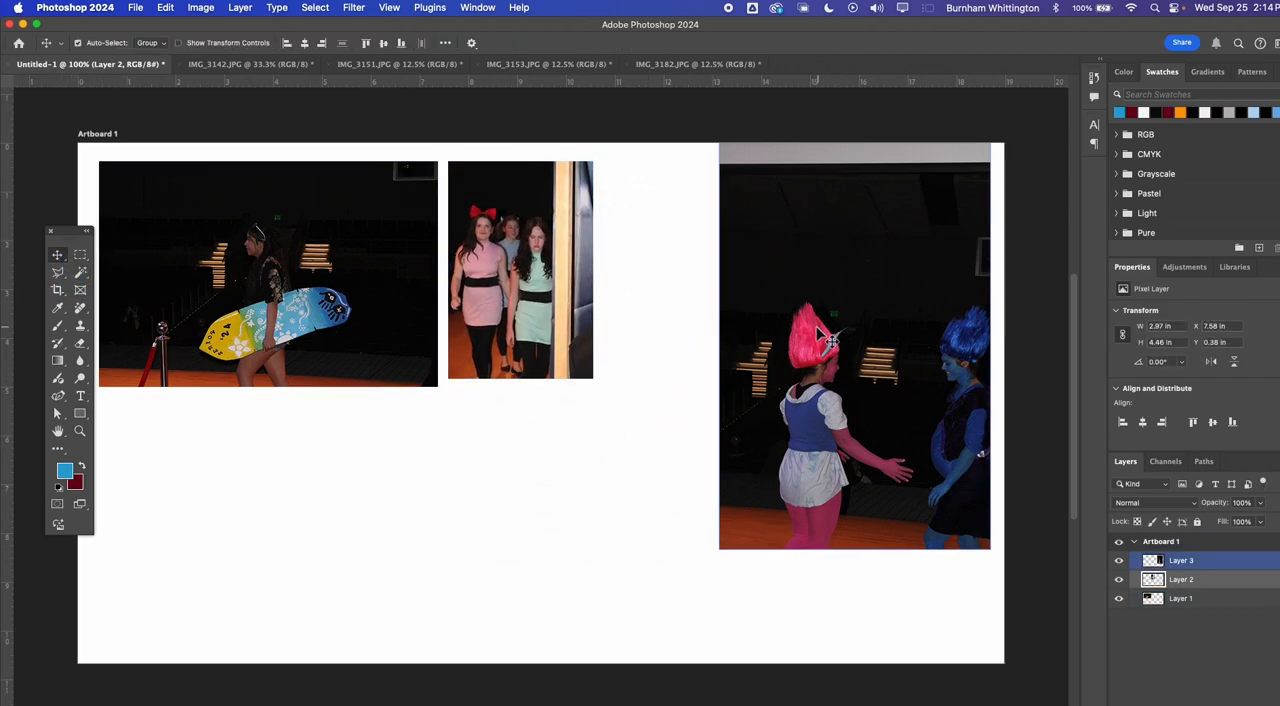
pyautogui.moveTo(816, 326); pyautogui.dragTo(791, 350)
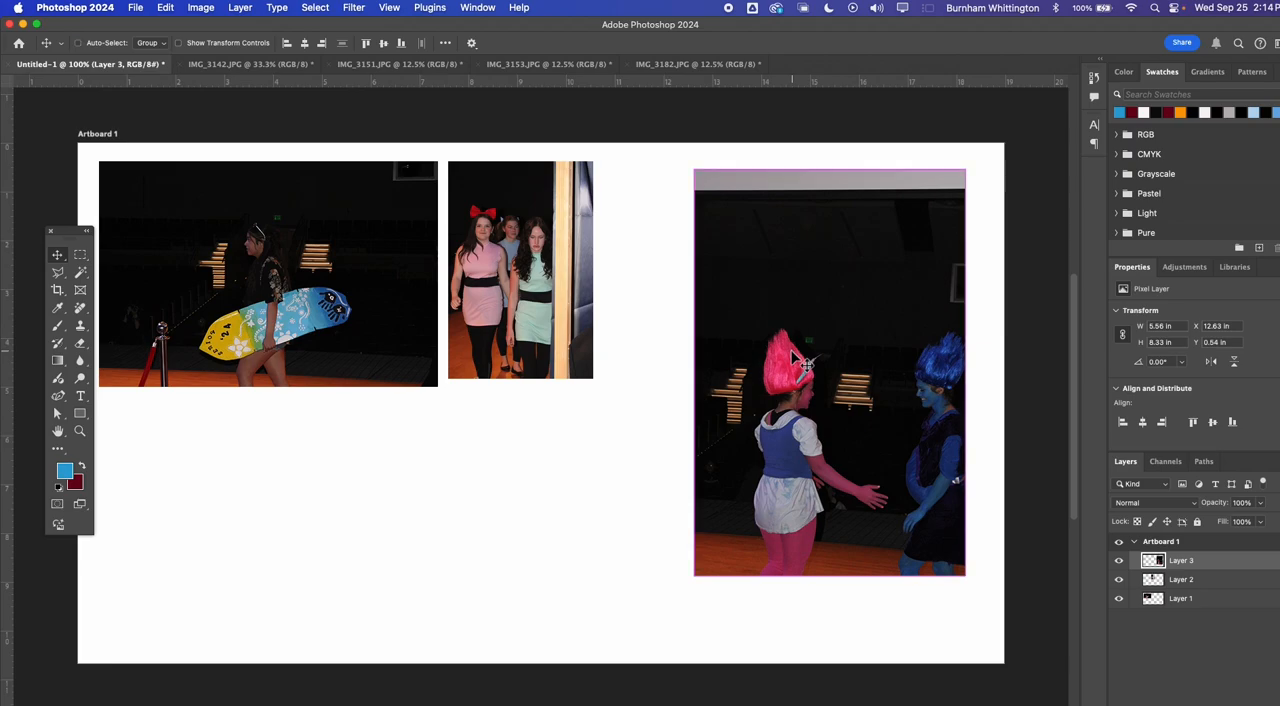
pyautogui.press('super+t')
pyautogui.moveTo(963, 577); pyautogui.dragTo(770, 400)
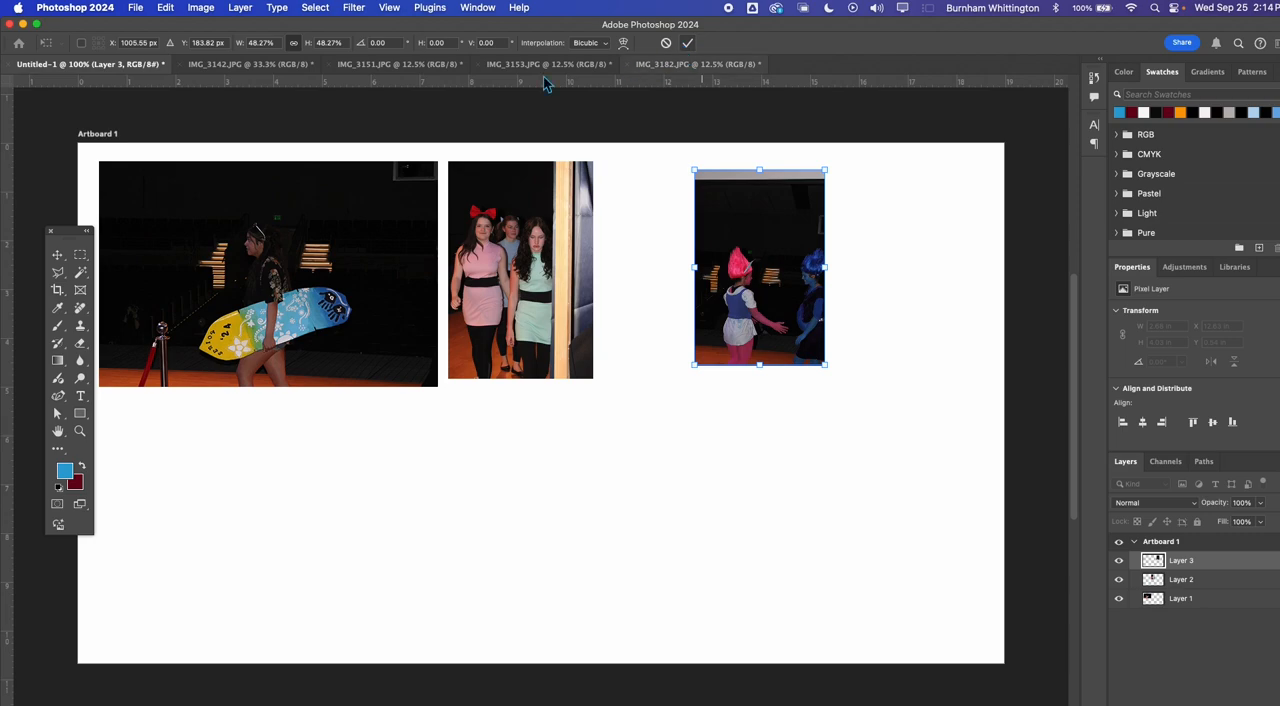
pyautogui.click(687, 43)
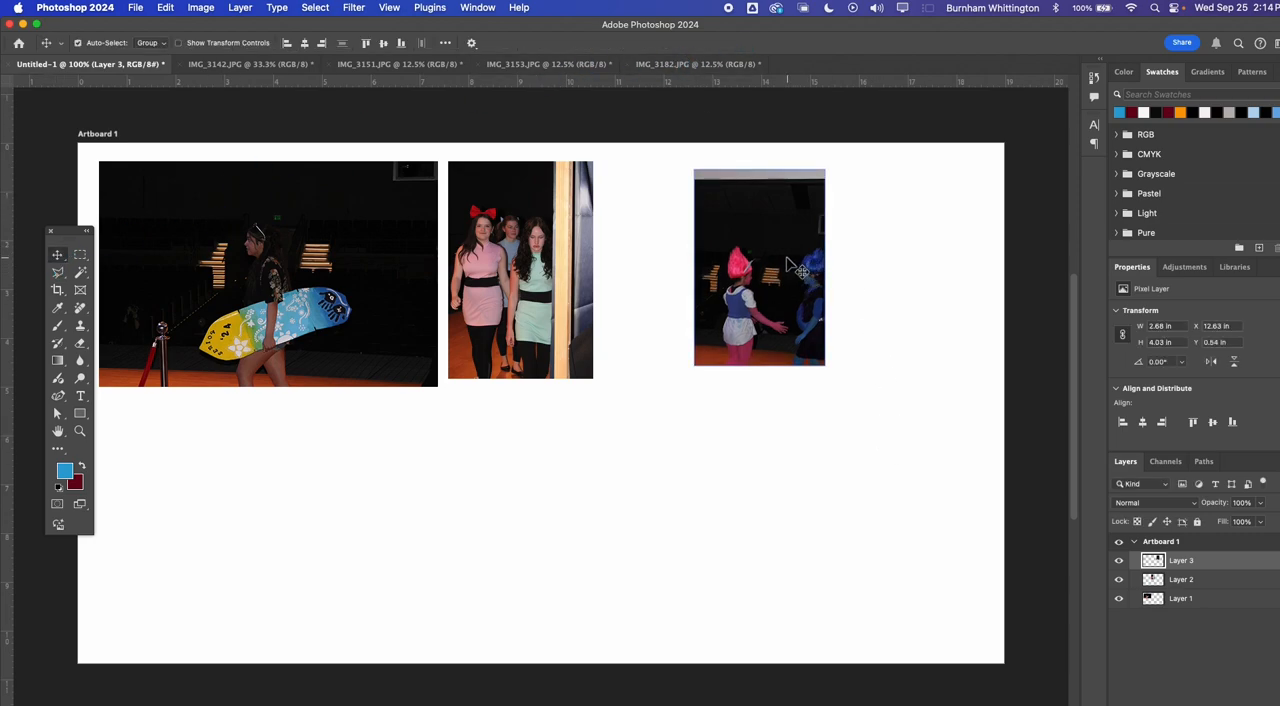
pyautogui.moveTo(790, 262); pyautogui.dragTo(728, 253)
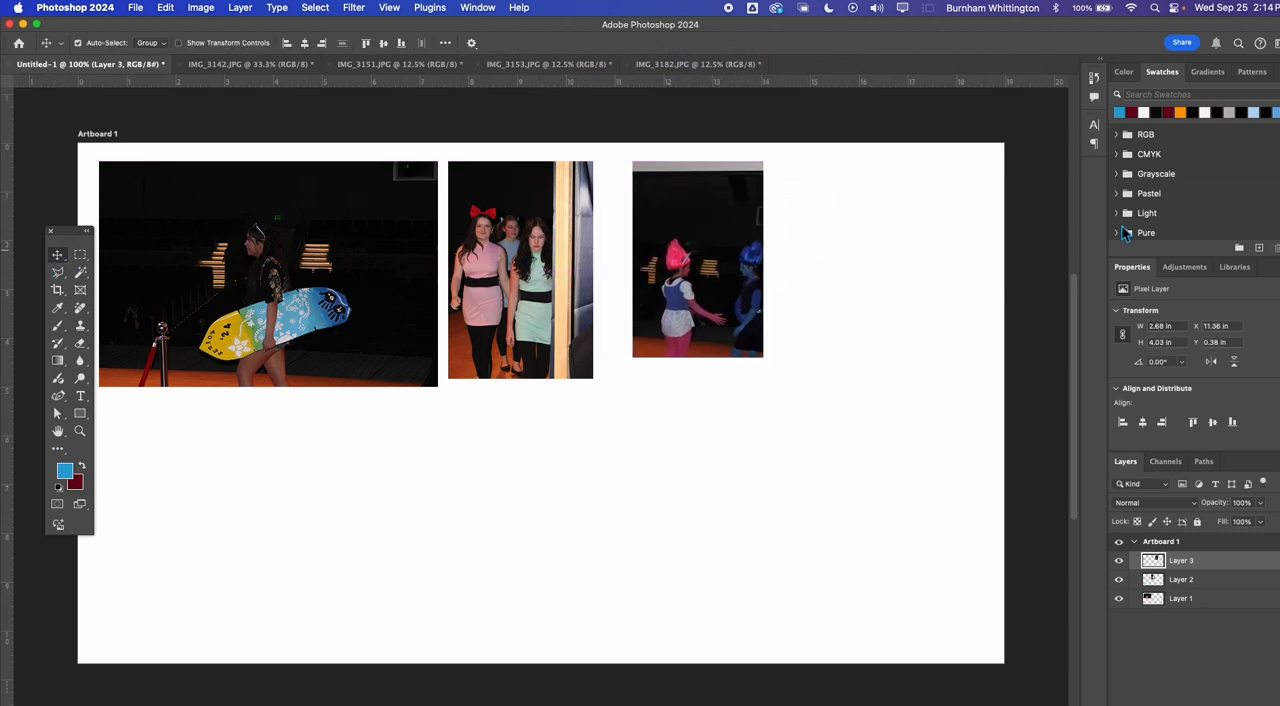
# Resize the IMG_3182.JPG image to a width of 400 pixels with its proportions linked
pyautogui.click(704, 66)
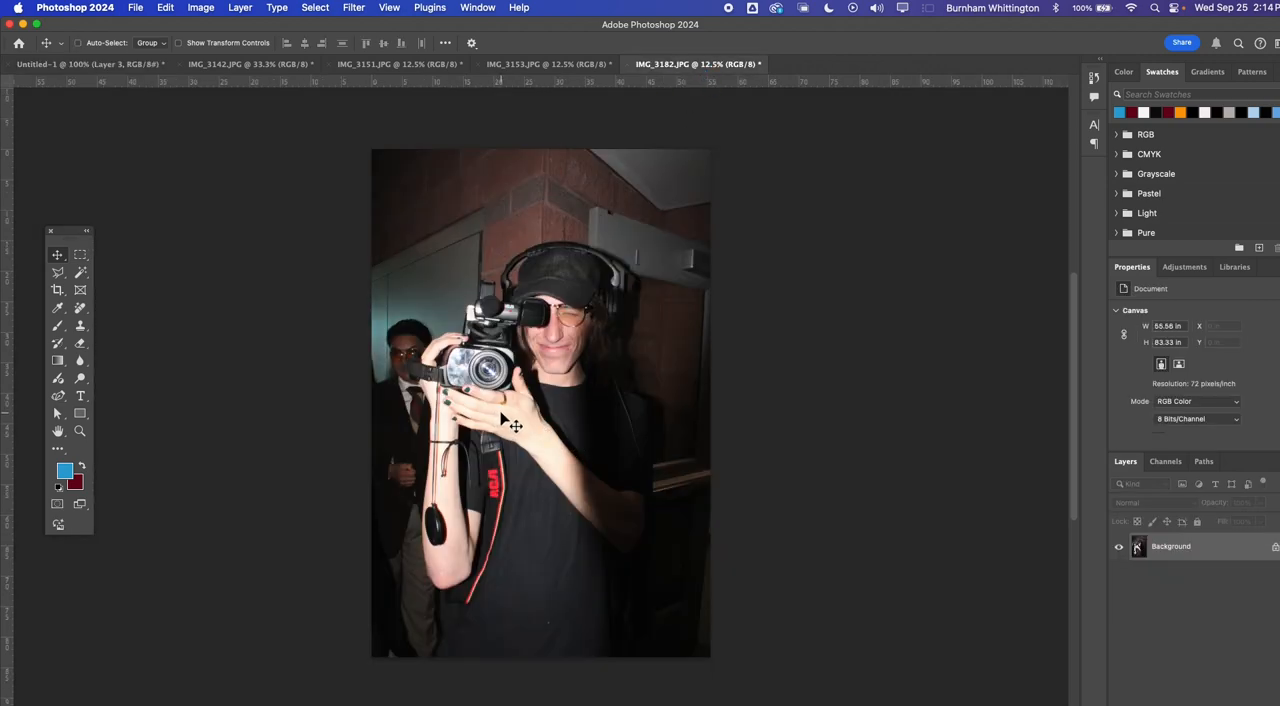
pyautogui.click(199, 10)
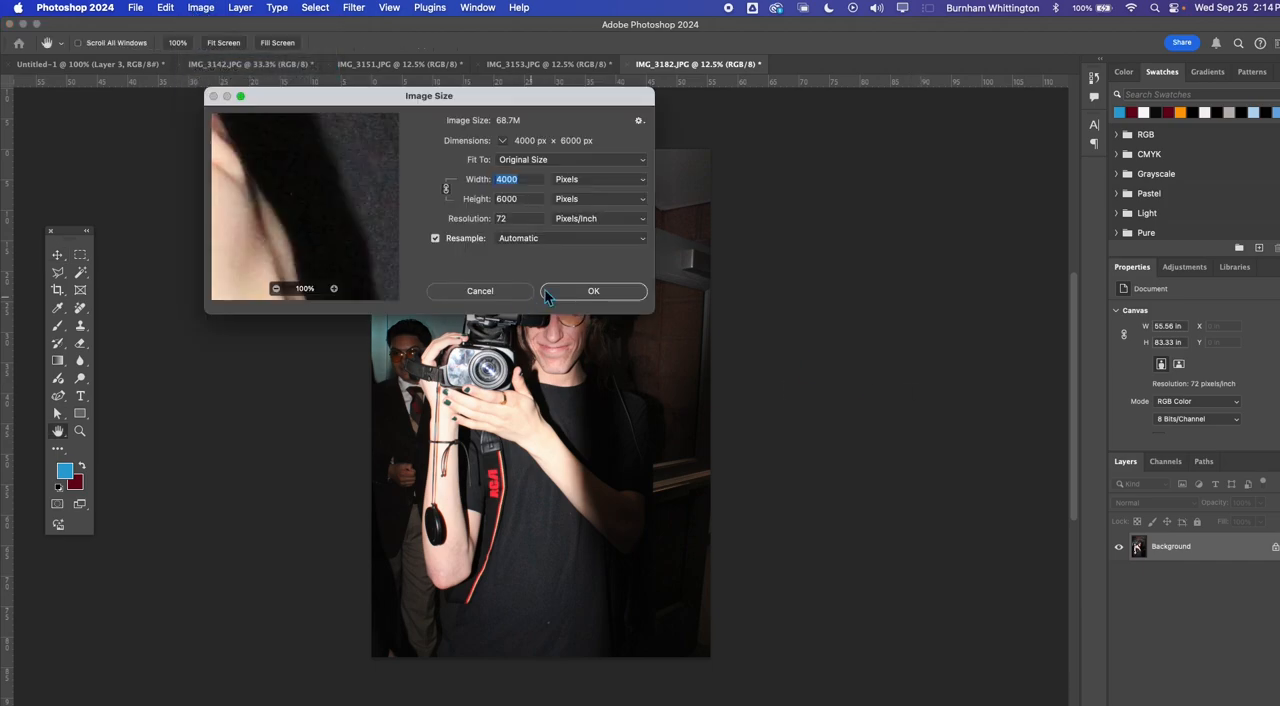
pyautogui.write('400')
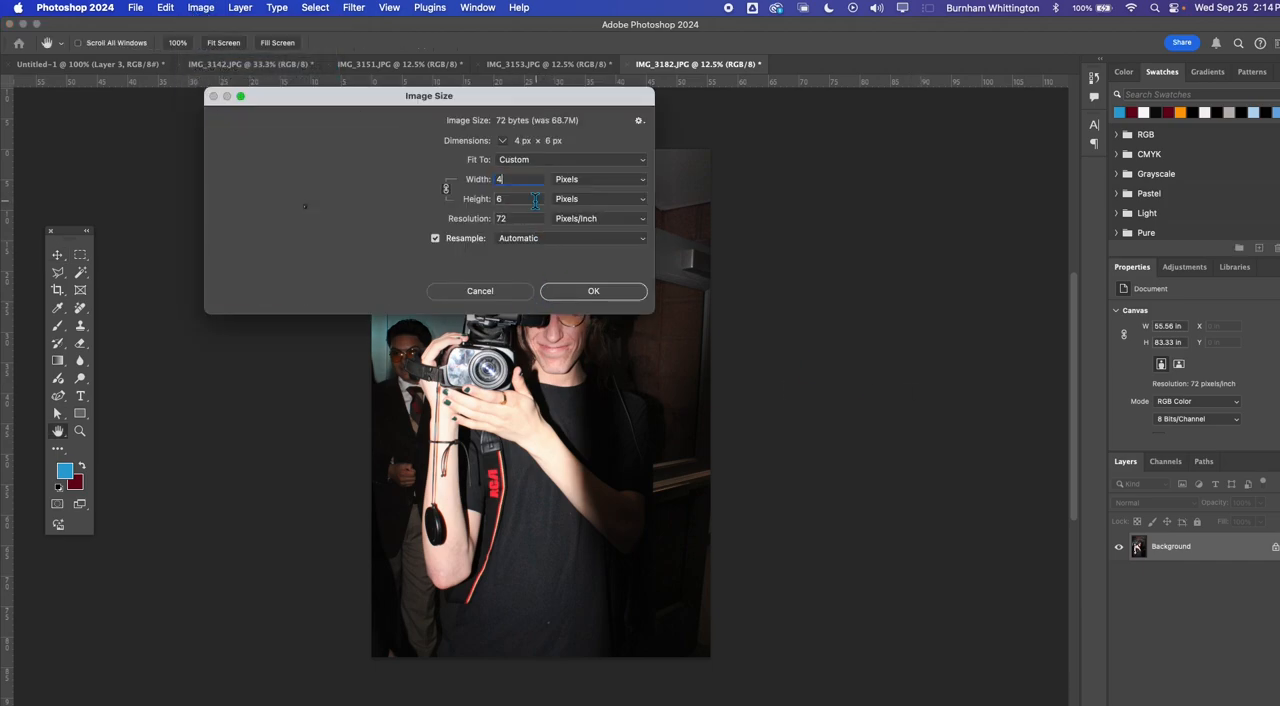
pyautogui.click(594, 291)
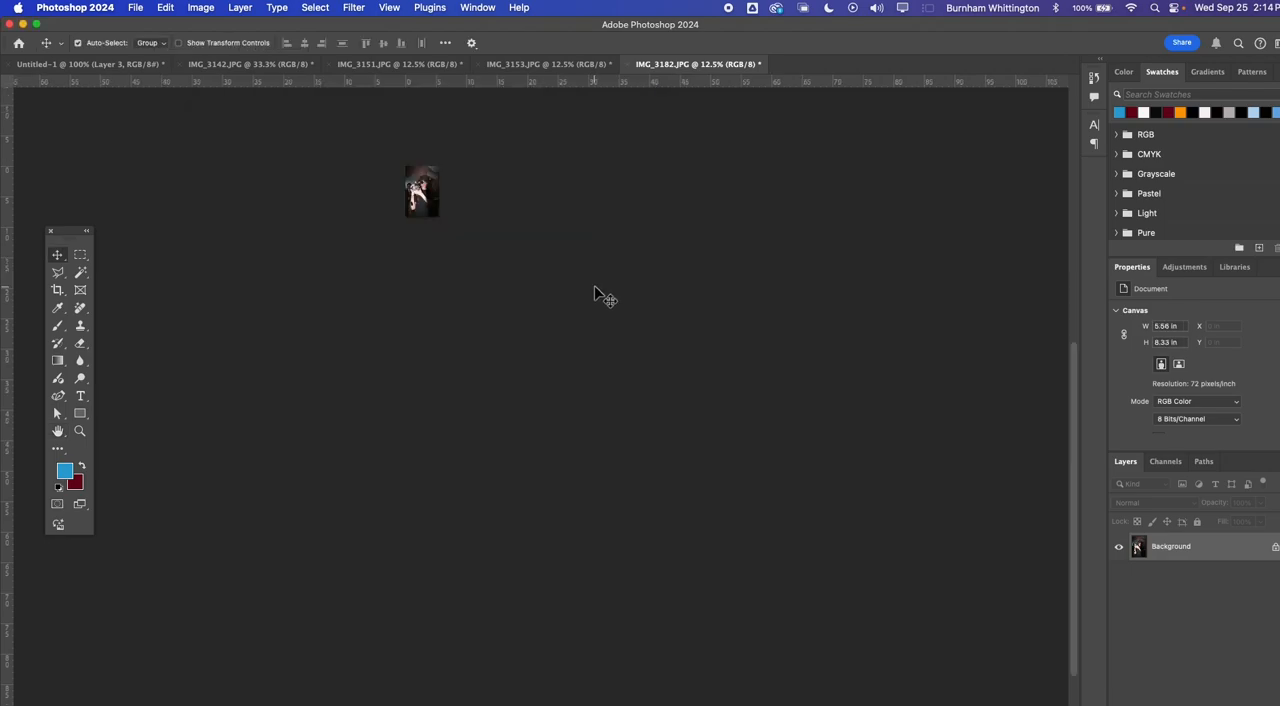
# Copy the whole resized IMG_3182.JPG photo and paste it into the Untitled-1 artboard
pyautogui.press('v')
pyautogui.hotkey('ctrl', 'Tab')
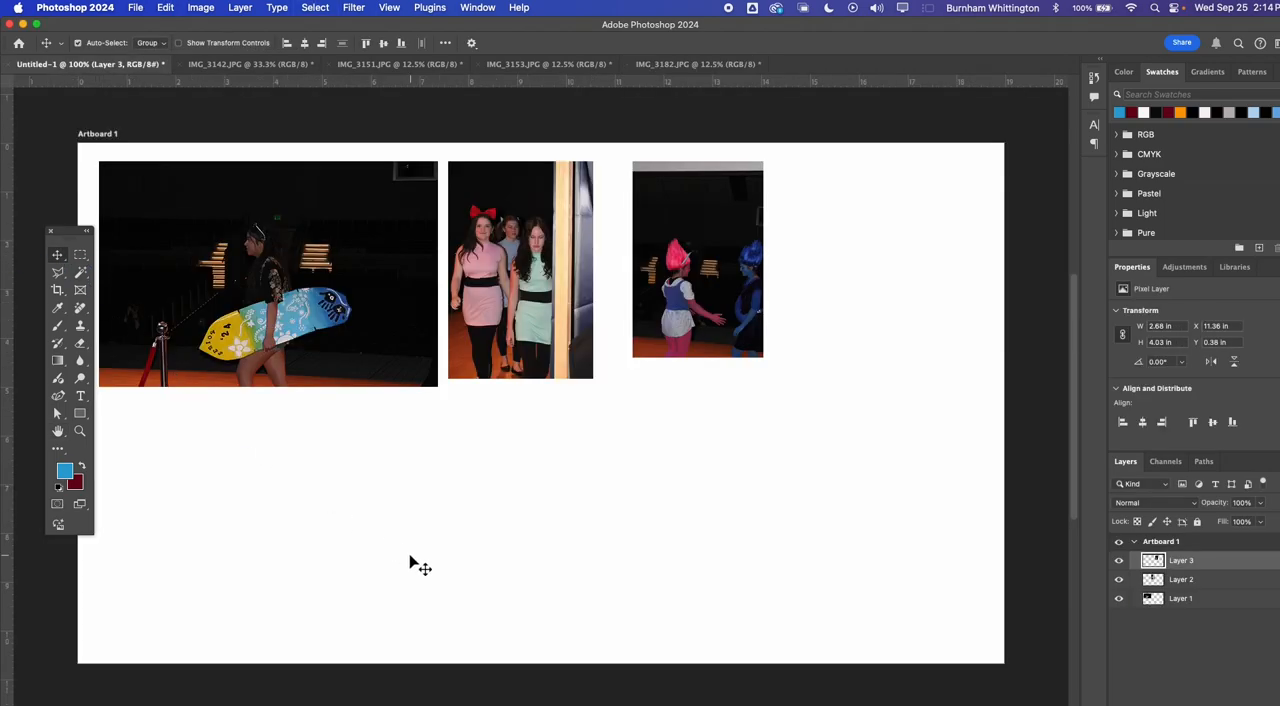
pyautogui.press('super+v')
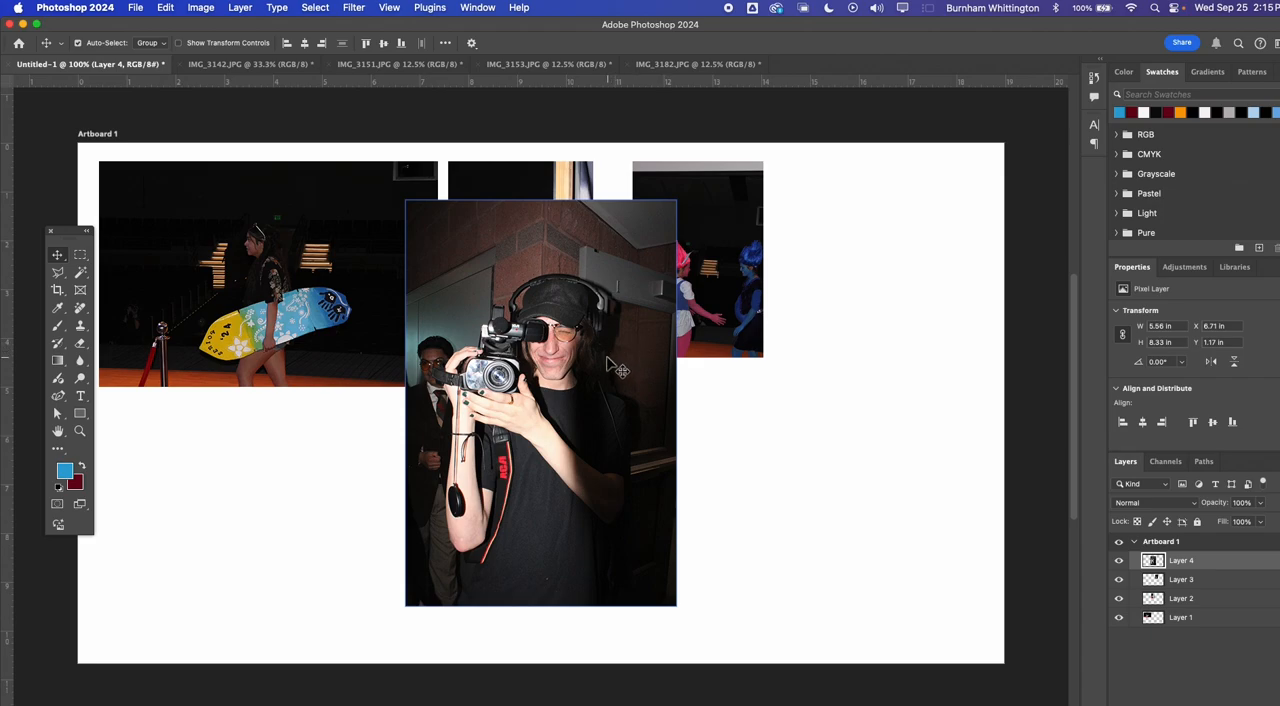
# Scale the pasted cameraman photo proportionally to about 50% and place it below the surfboard photo's left part
pyautogui.press('super+t')
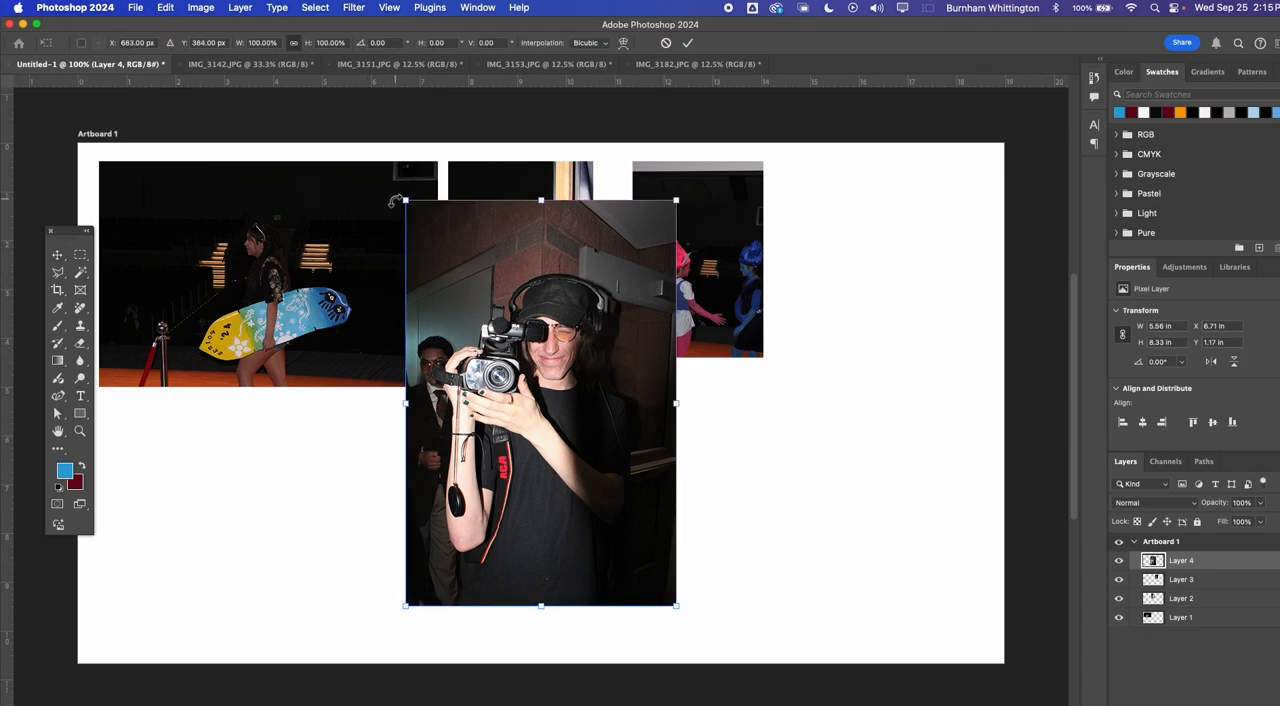
pyautogui.moveTo(409, 199); pyautogui.dragTo(540, 404)
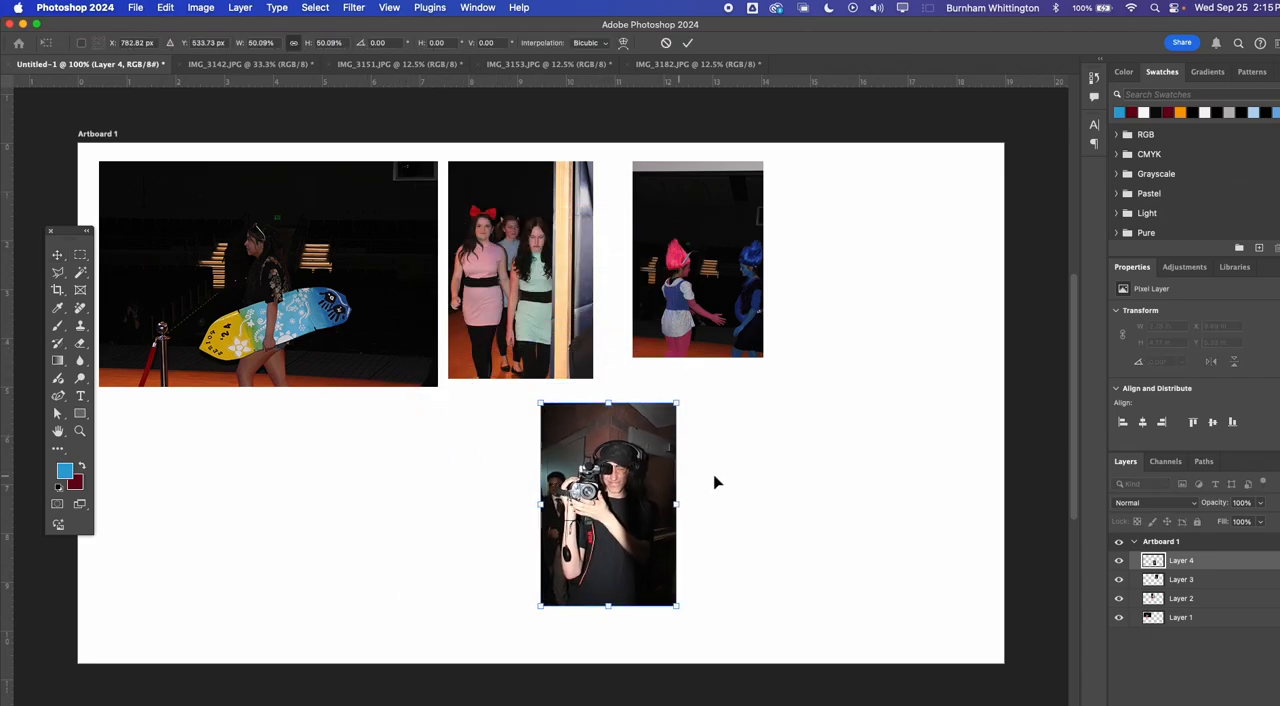
pyautogui.moveTo(632, 480); pyautogui.dragTo(225, 495)
pyautogui.press('Return')
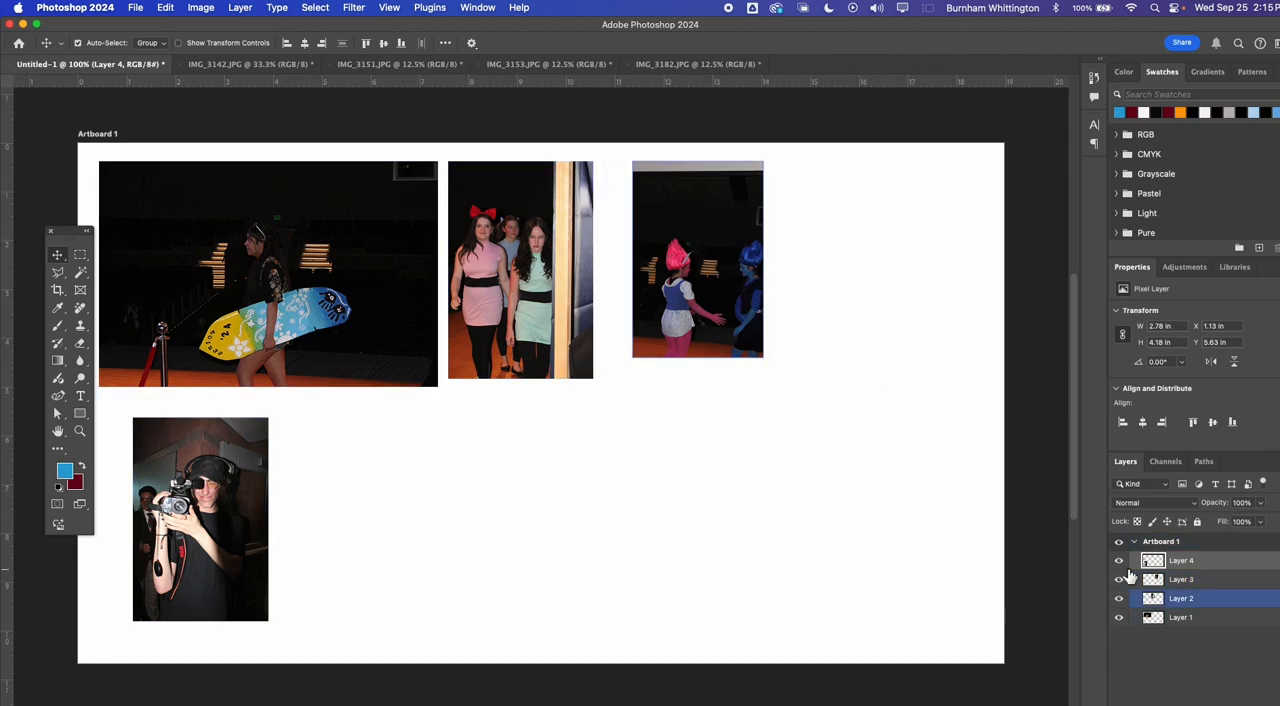
pyautogui.moveTo(184, 491)
pyautogui.mouseDown()
pyautogui.moveTo(230, 497)
pyautogui.moveTo(173, 477)
pyautogui.mouseUp()
# Spread the photos out by moving the pink- and blue-haired pair, the group and the cameraman photos farther right on the artboard
pyautogui.click(1187, 580)
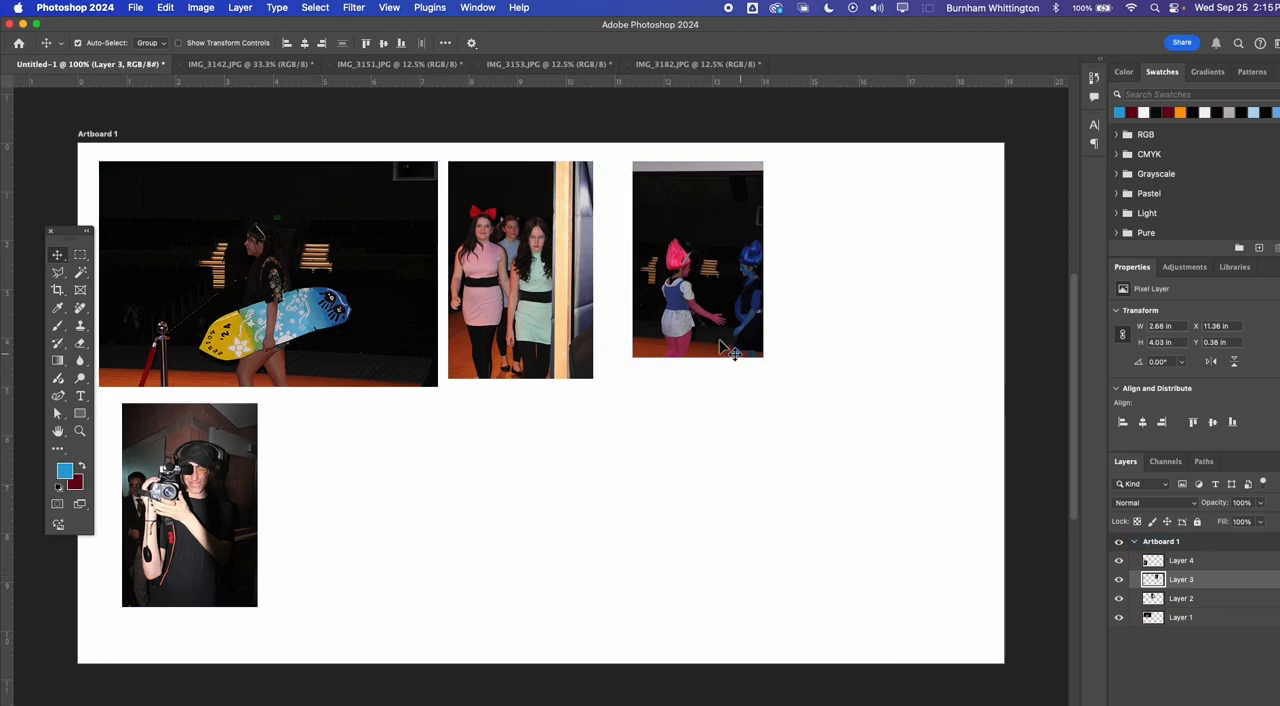
pyautogui.moveTo(729, 349); pyautogui.dragTo(870, 361)
pyautogui.click(1243, 643)
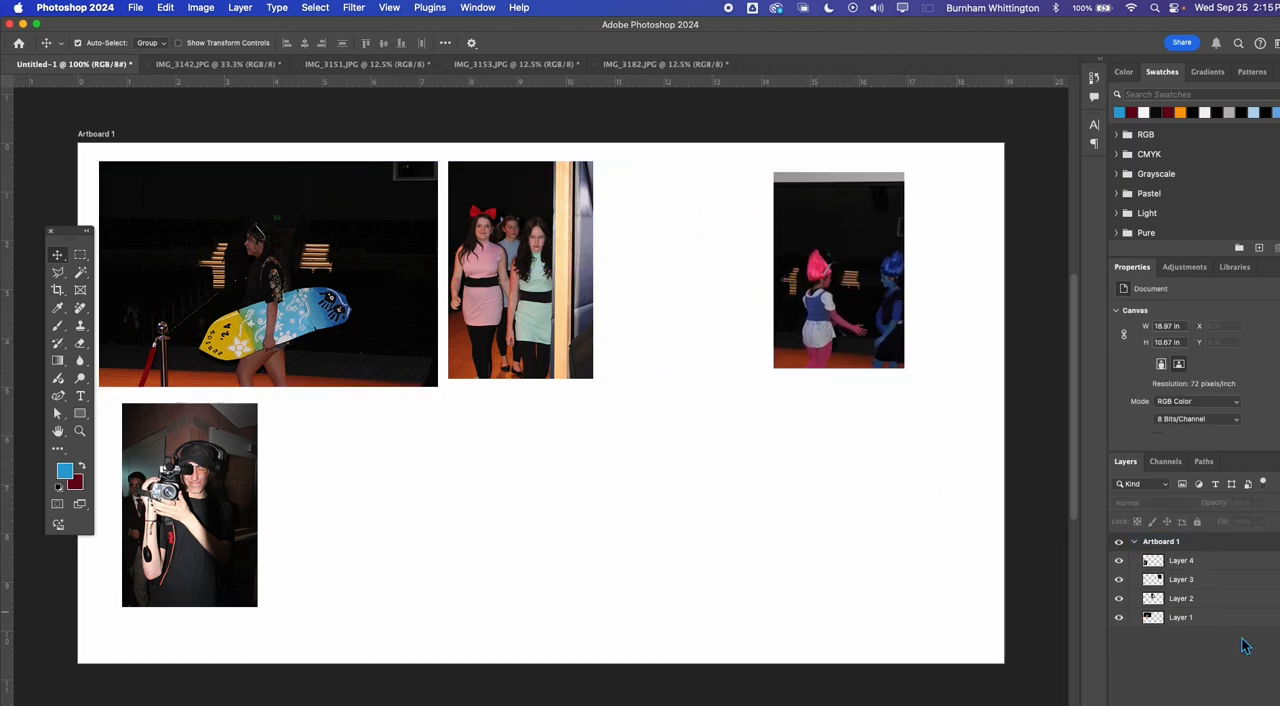
pyautogui.click(1180, 600)
pyautogui.moveTo(535, 295); pyautogui.dragTo(628, 306)
pyautogui.moveTo(124, 436); pyautogui.dragTo(264, 471)
pyautogui.moveTo(323, 502); pyautogui.dragTo(312, 479)
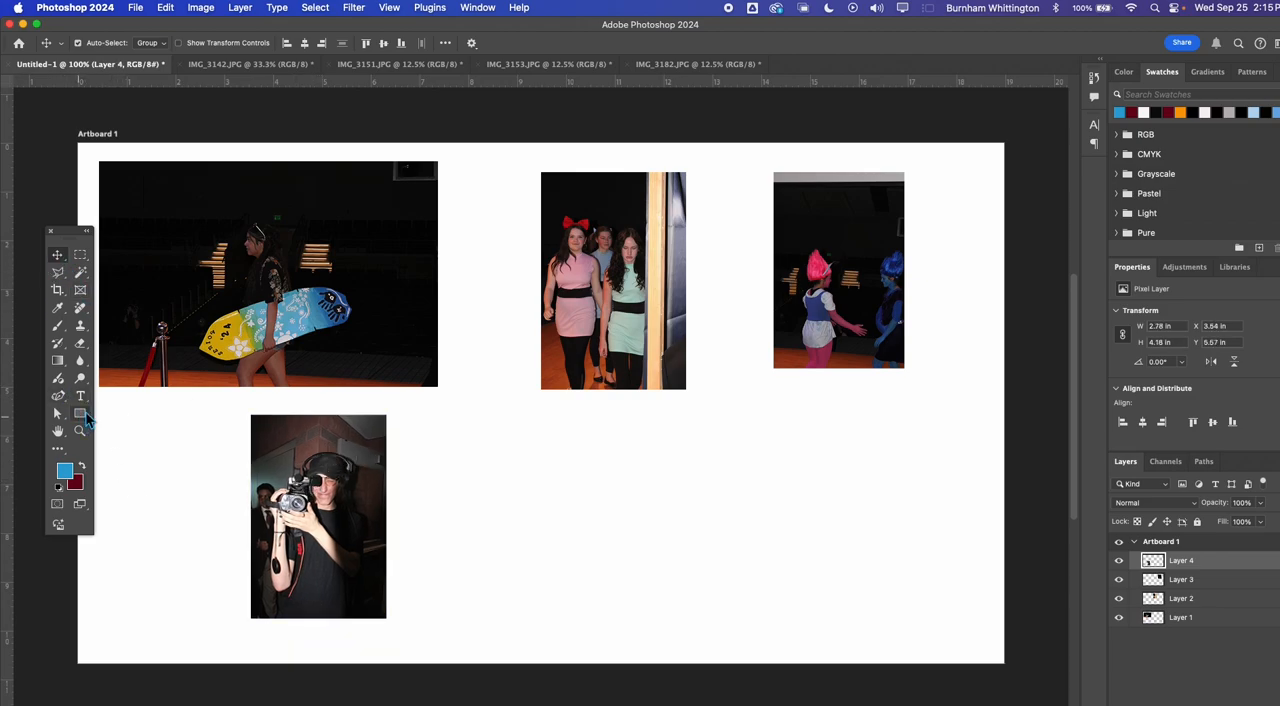
# Add the text "2 people" and position it directly beneath the group photo
pyautogui.click(80, 396)
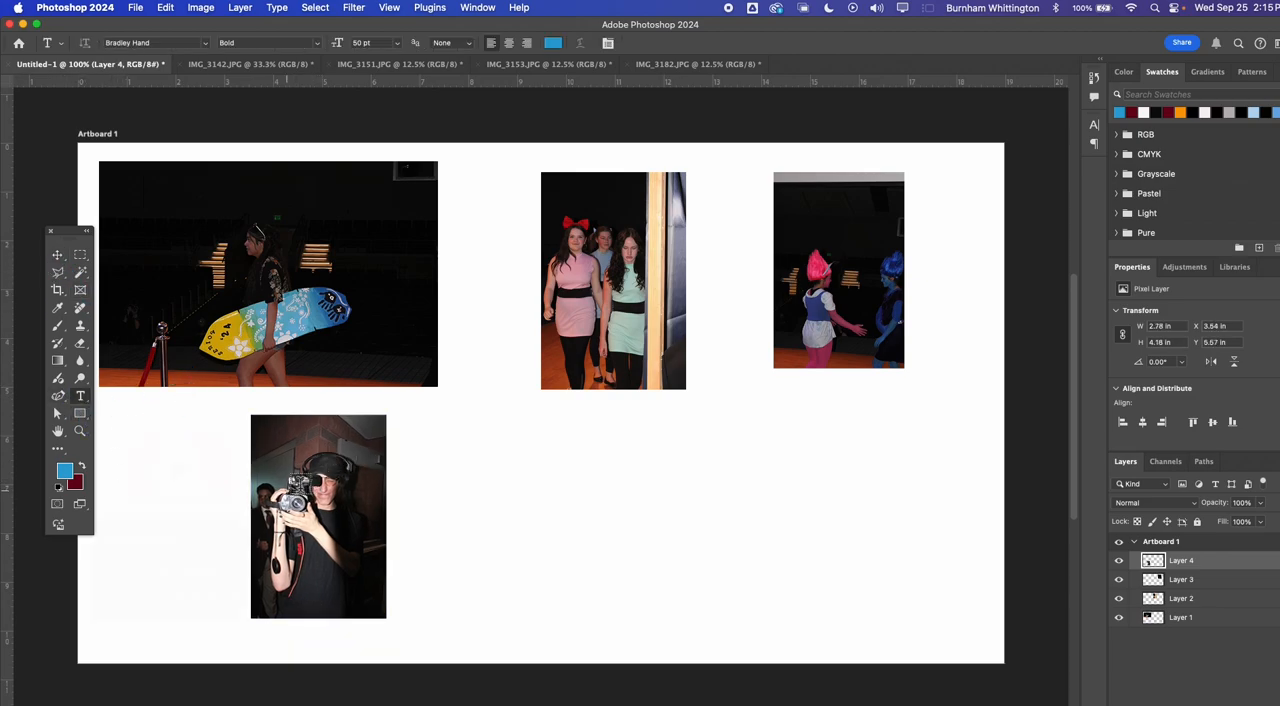
pyautogui.click(558, 405)
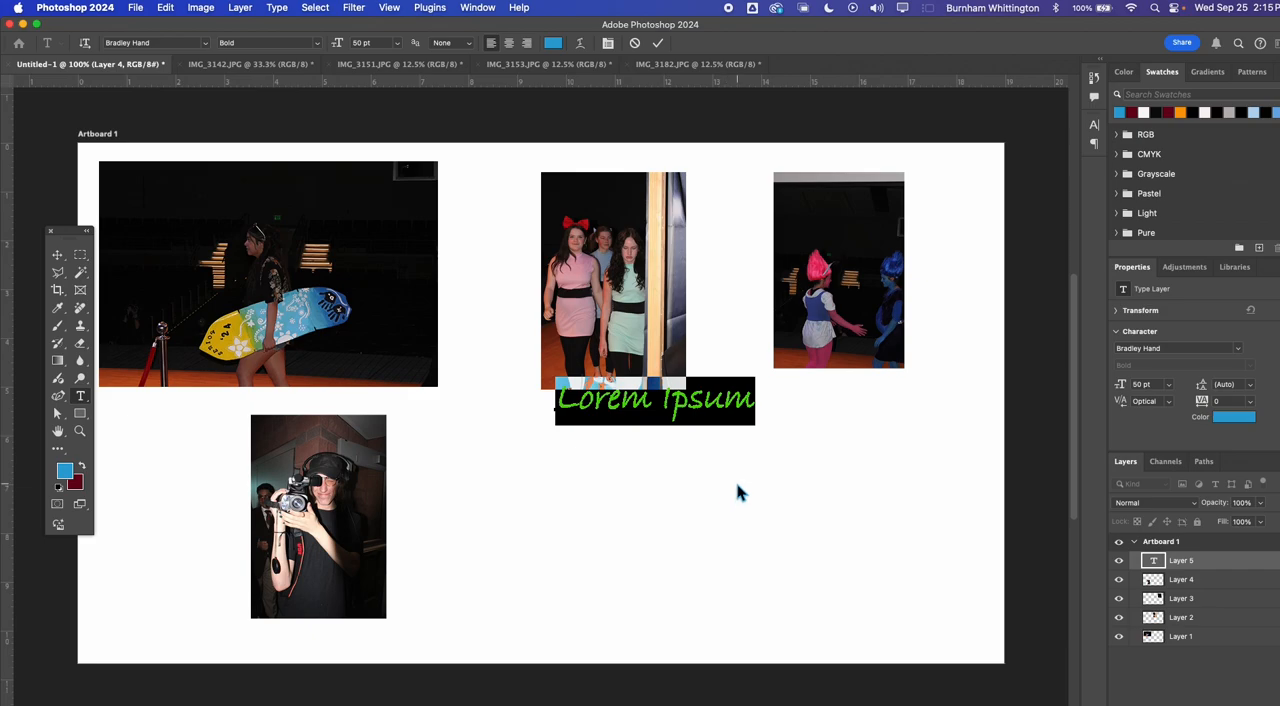
pyautogui.write('2 people')
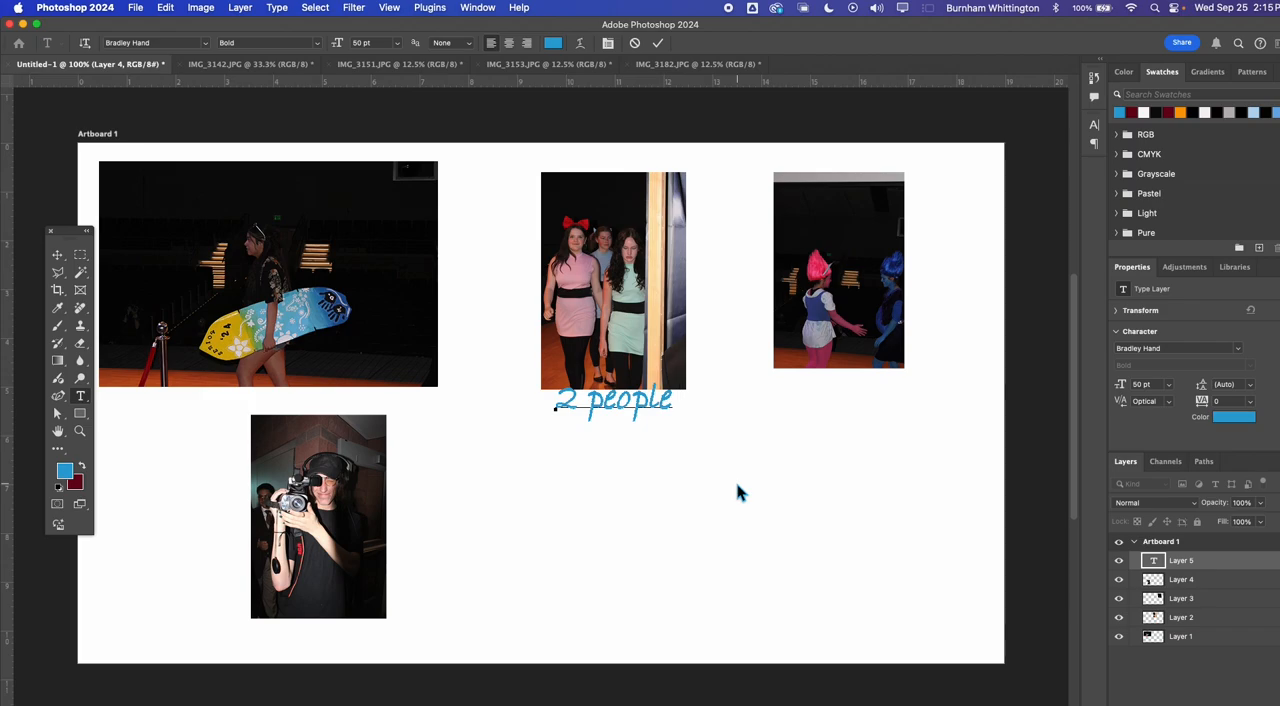
pyautogui.click(57, 255)
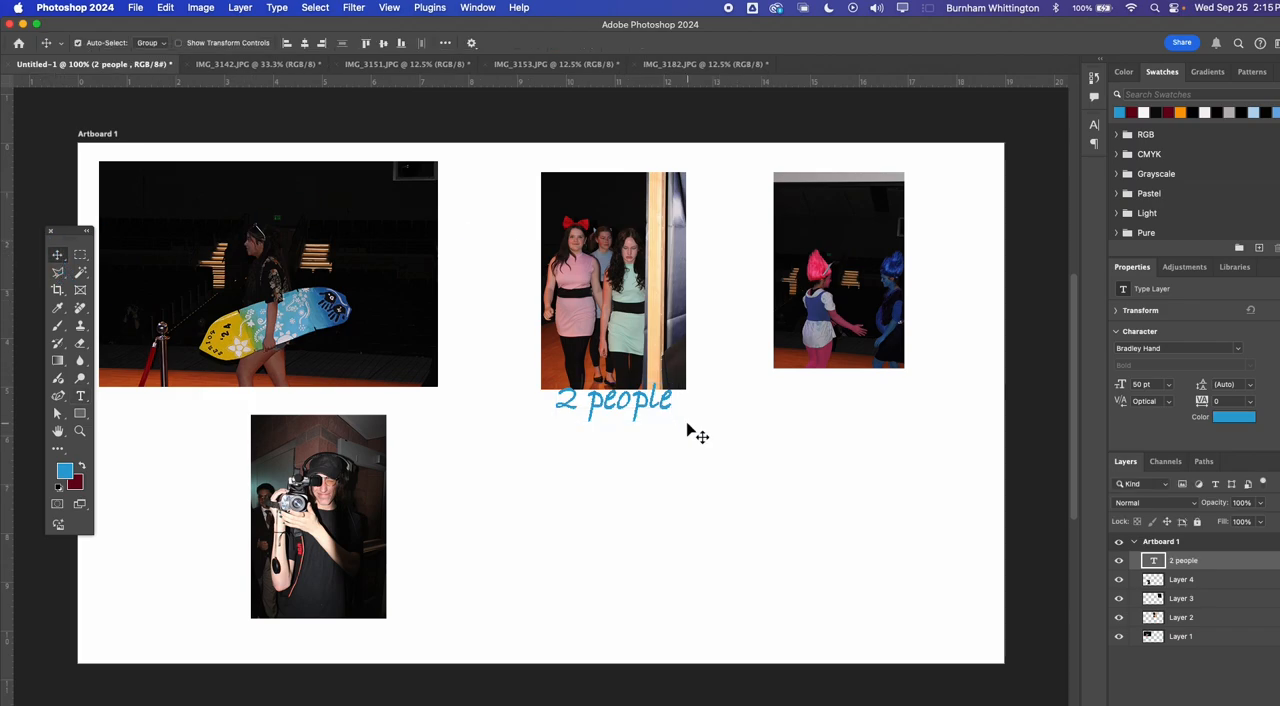
pyautogui.moveTo(631, 407); pyautogui.dragTo(623, 425)
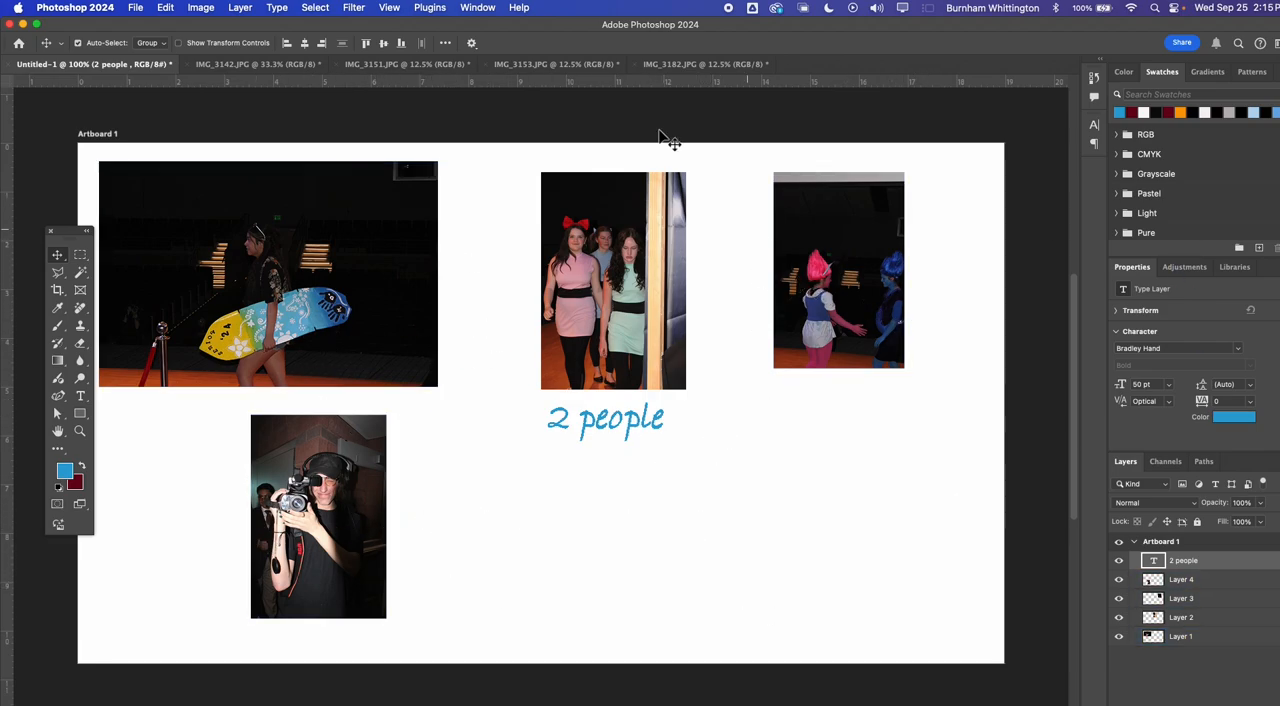
pyautogui.click(135, 8)
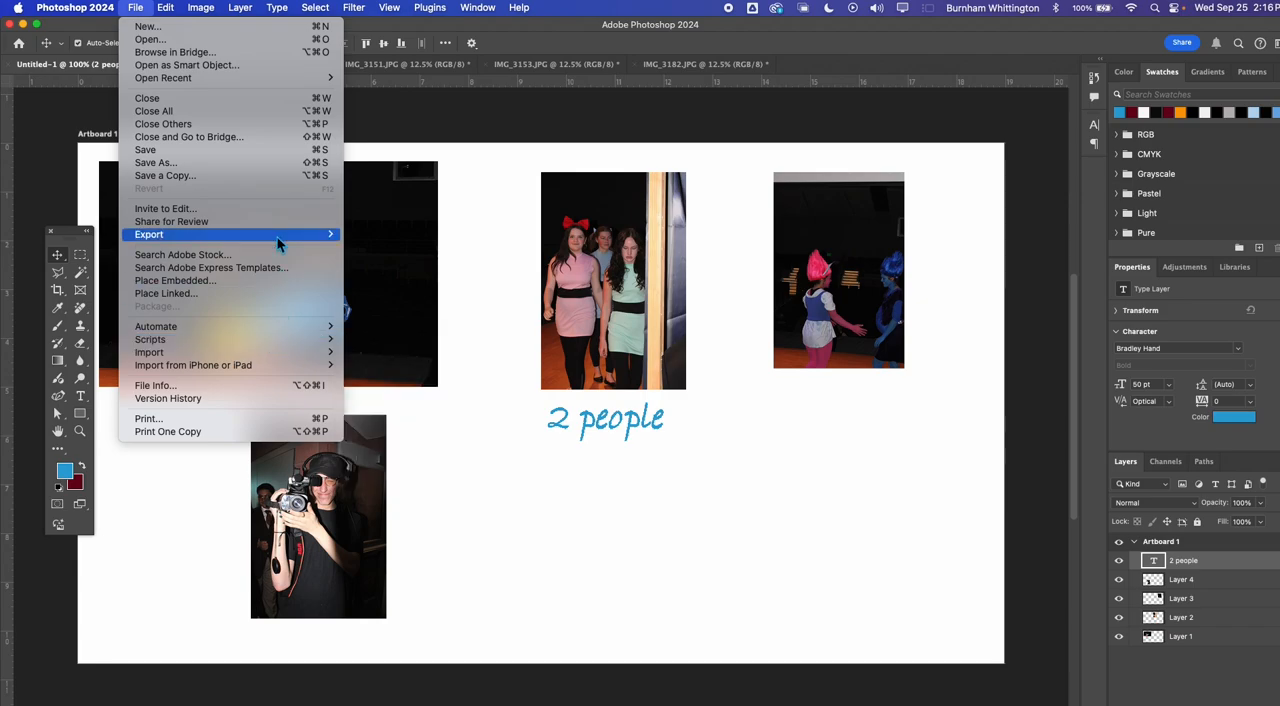
pyautogui.moveTo(279, 244)
pyautogui.click(443, 233)
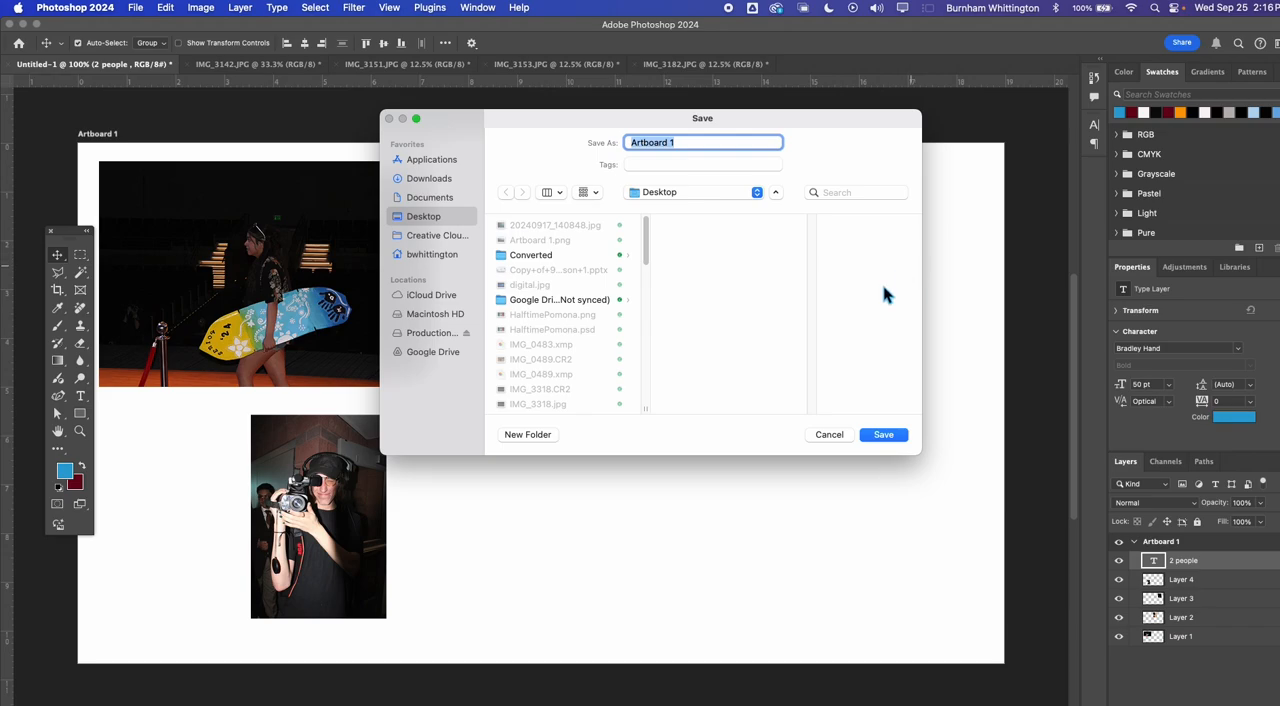
pyautogui.click(829, 435)
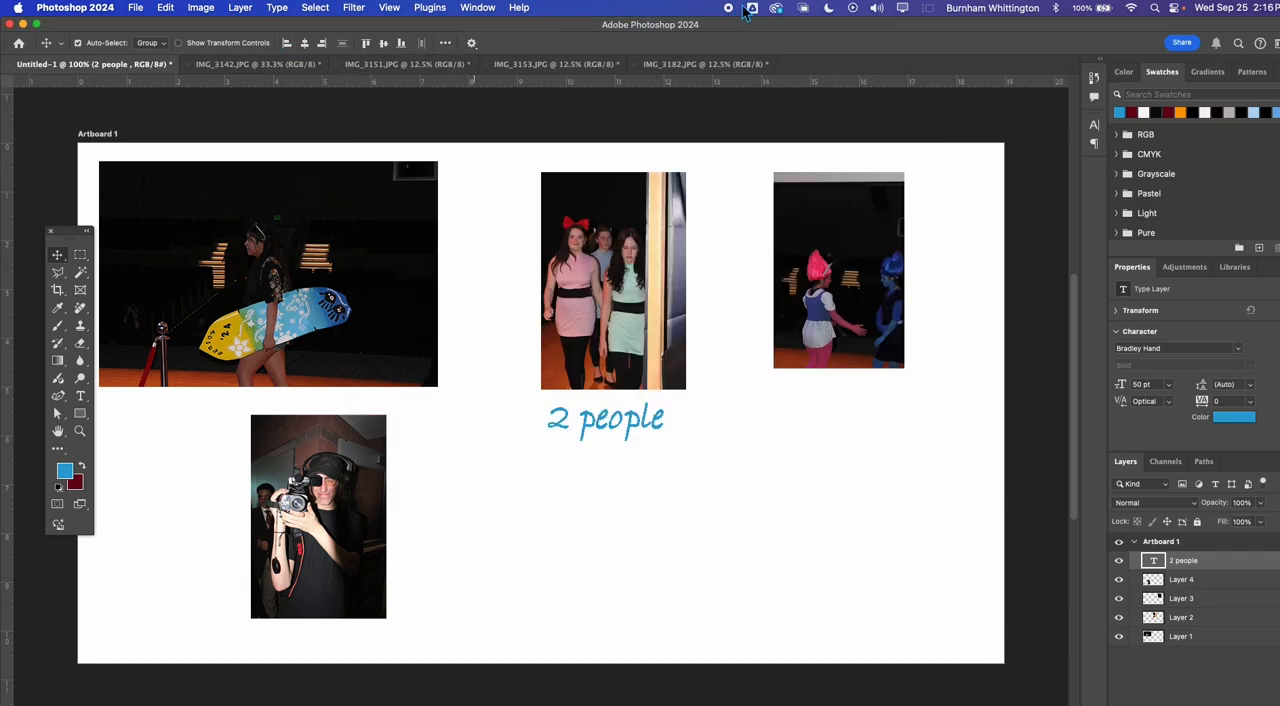